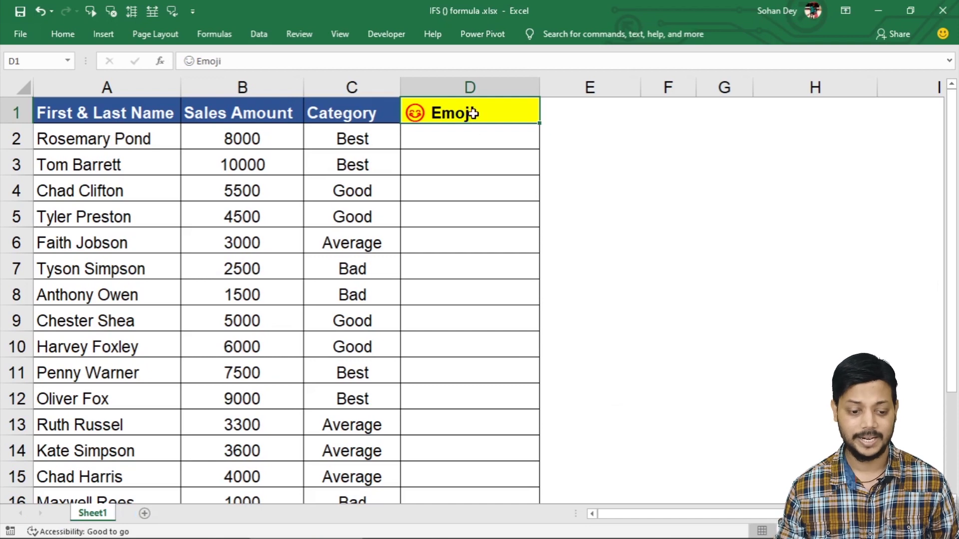
click(486, 141)
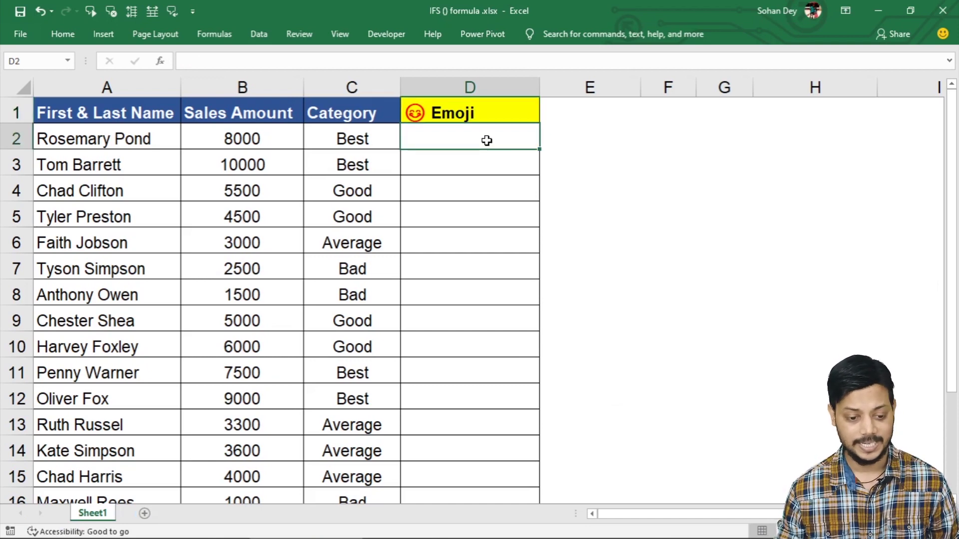
click(143, 137)
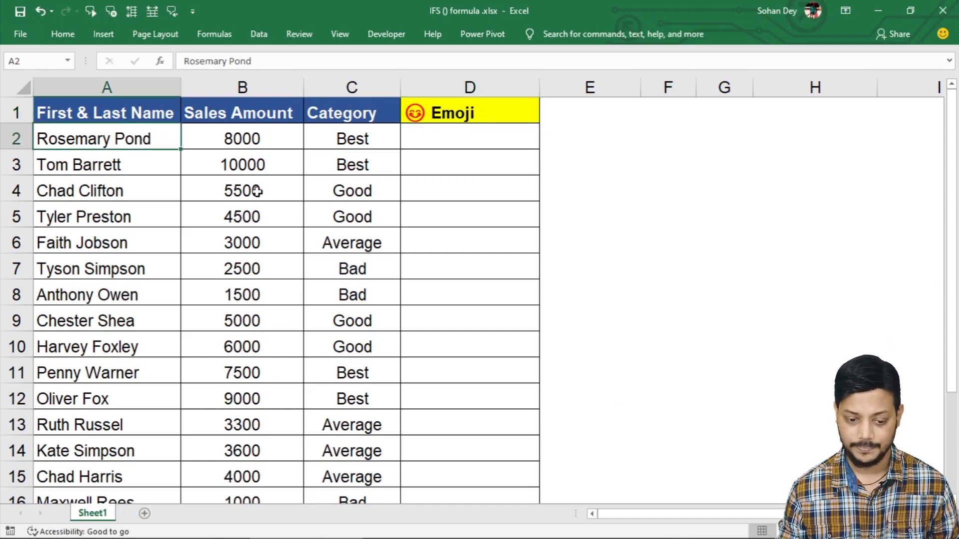
click(253, 139)
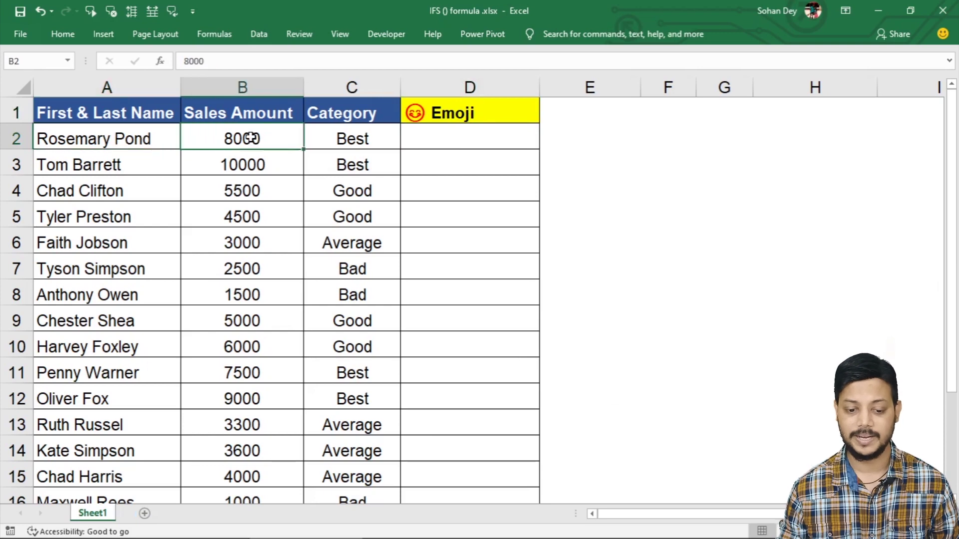
click(366, 142)
click(440, 130)
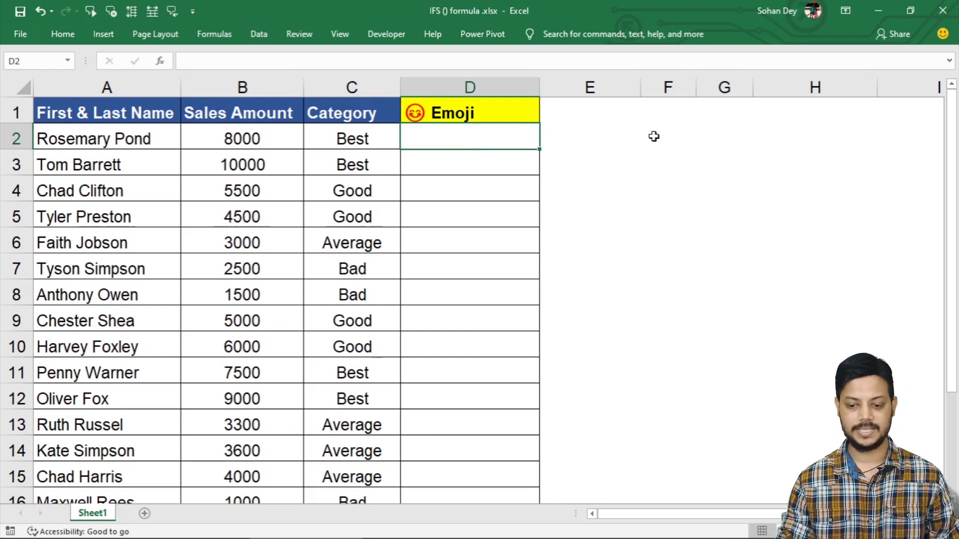
Step: Enter the letters A, B, C and D in cells F2 through F5
click(624, 152)
click(623, 133)
click(651, 139)
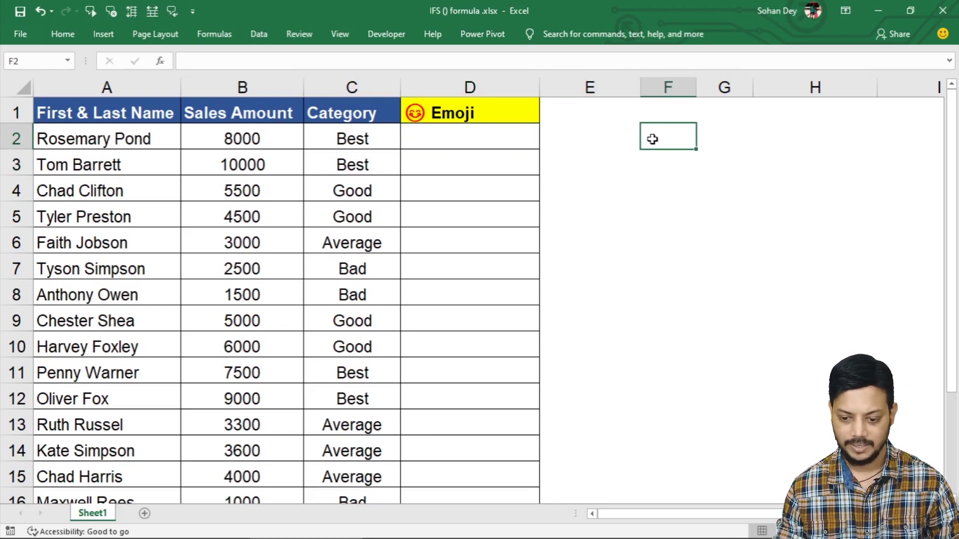
text(A)
key(Return)
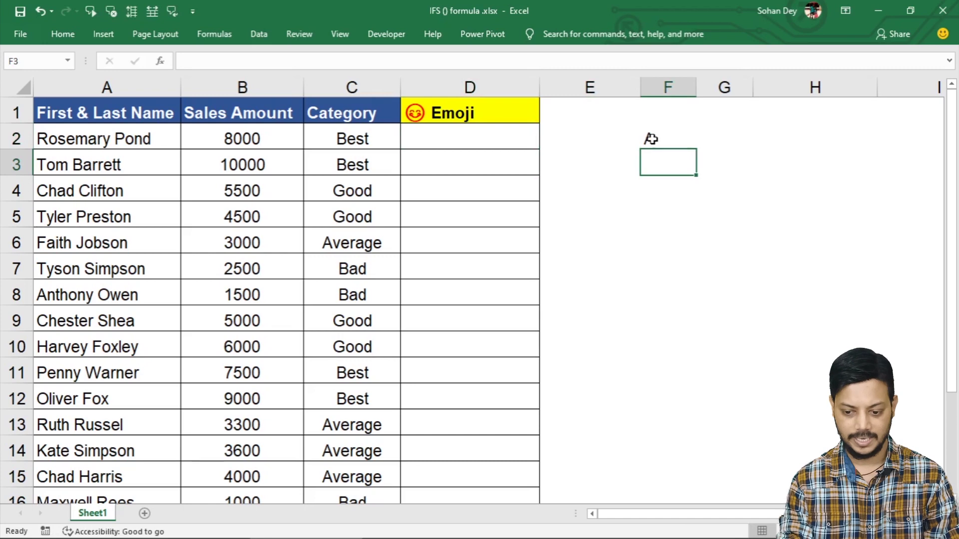
text(B)
key(Return)
text(C)
key(Return)
text(C)
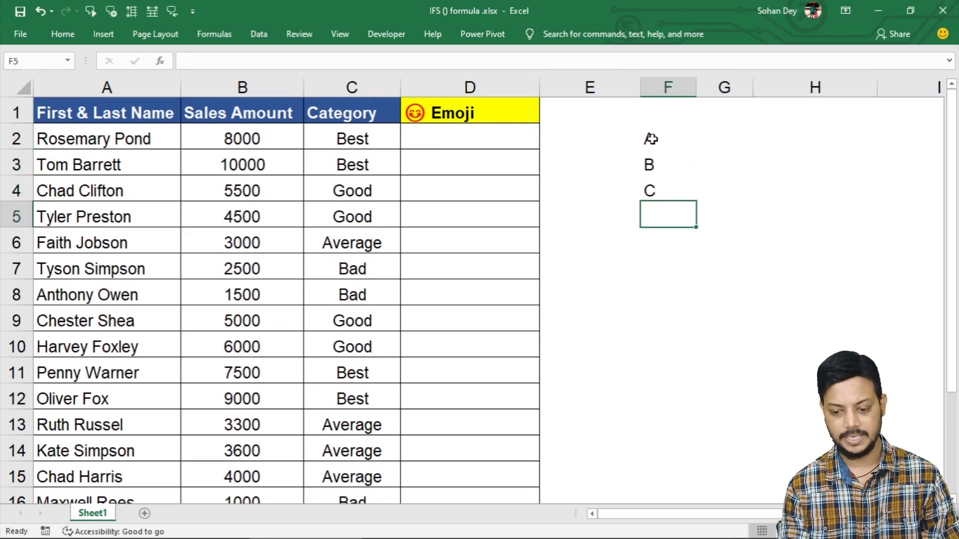
key(BackSpace)
text(D)
key(Return)
Step: Insert the smiling face with smiling eyes emoji in G2, beside the letter A
click(727, 144)
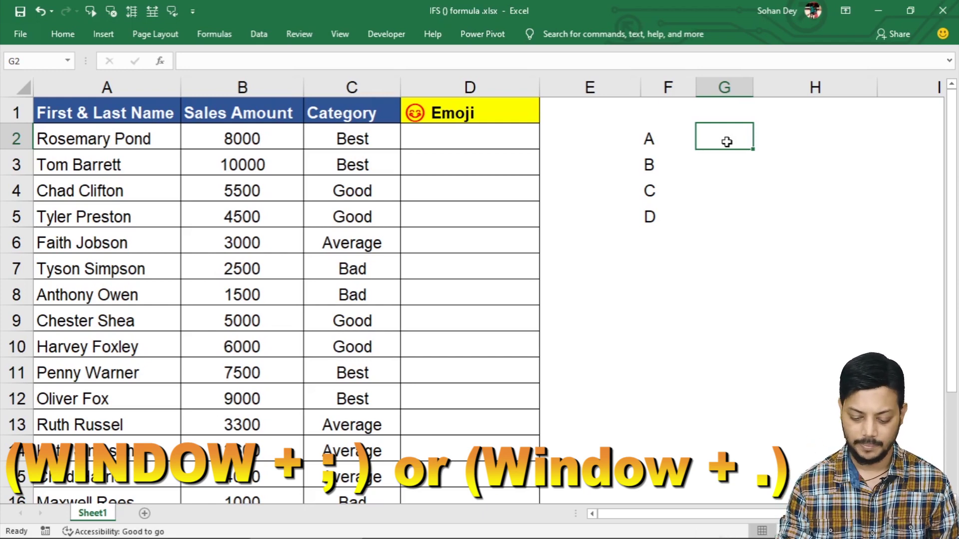
key(super+period)
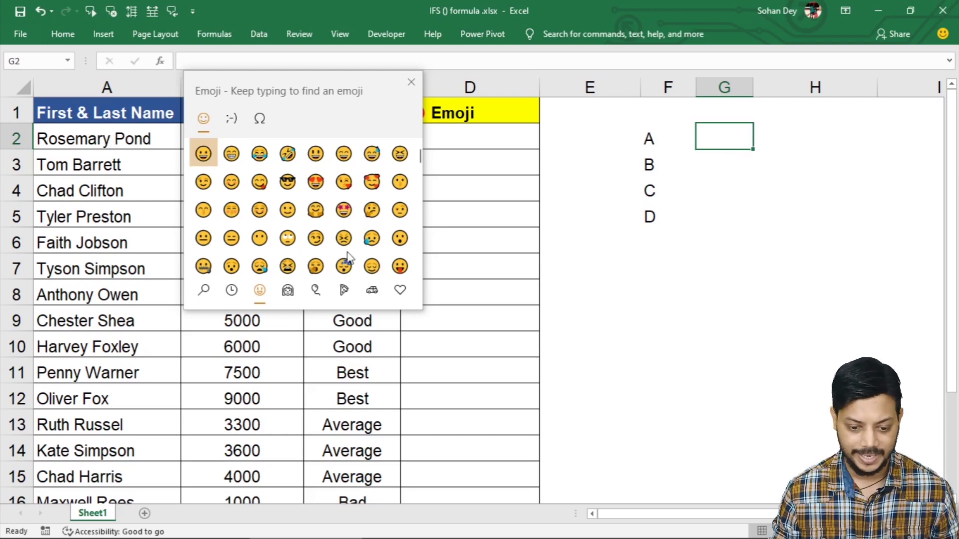
click(231, 183)
click(411, 82)
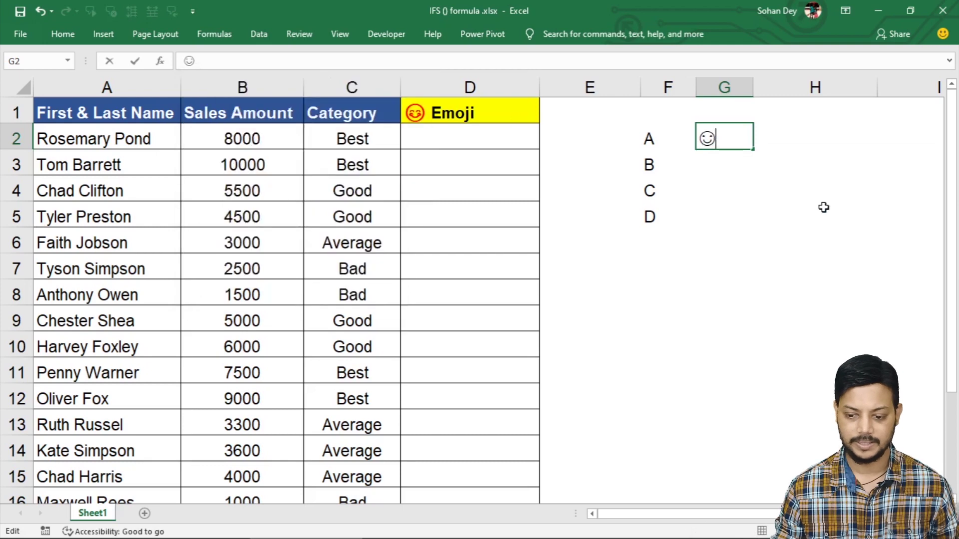
key(Return)
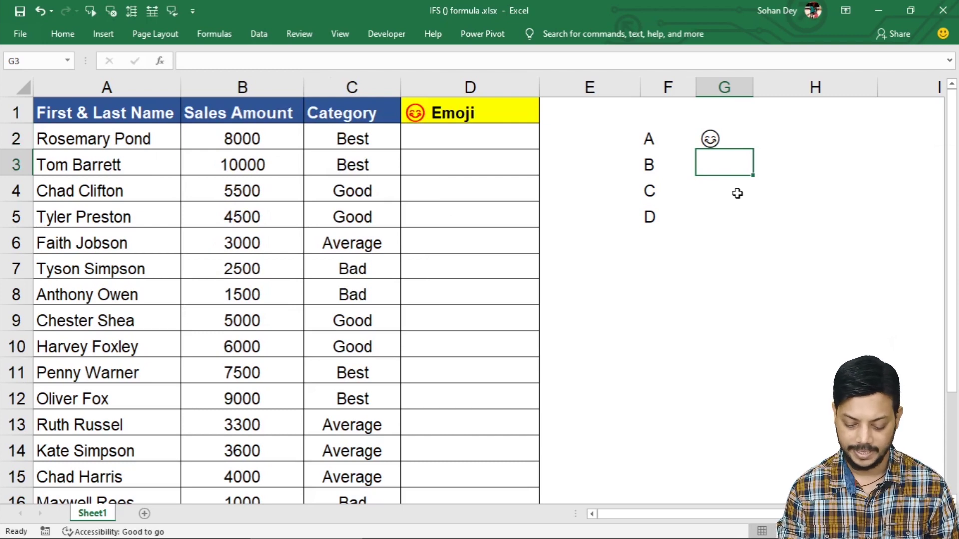
Step: Insert the slightly smiling face emoji in G3, beside the letter B
key(super+period)
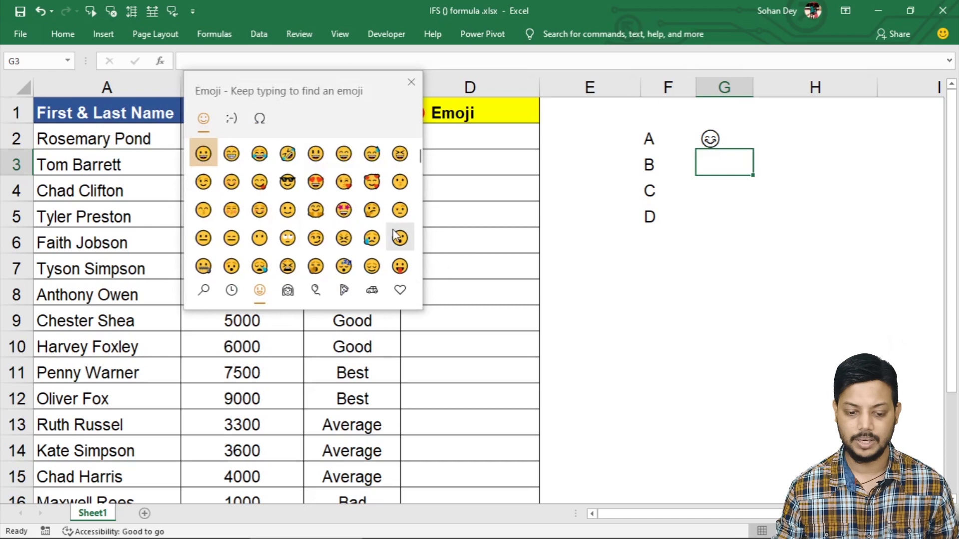
click(288, 212)
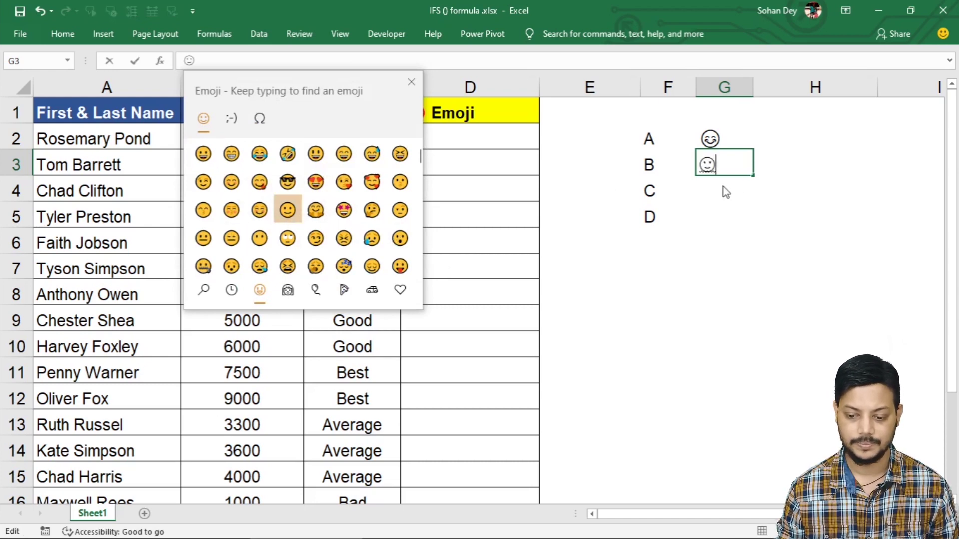
click(411, 82)
click(704, 192)
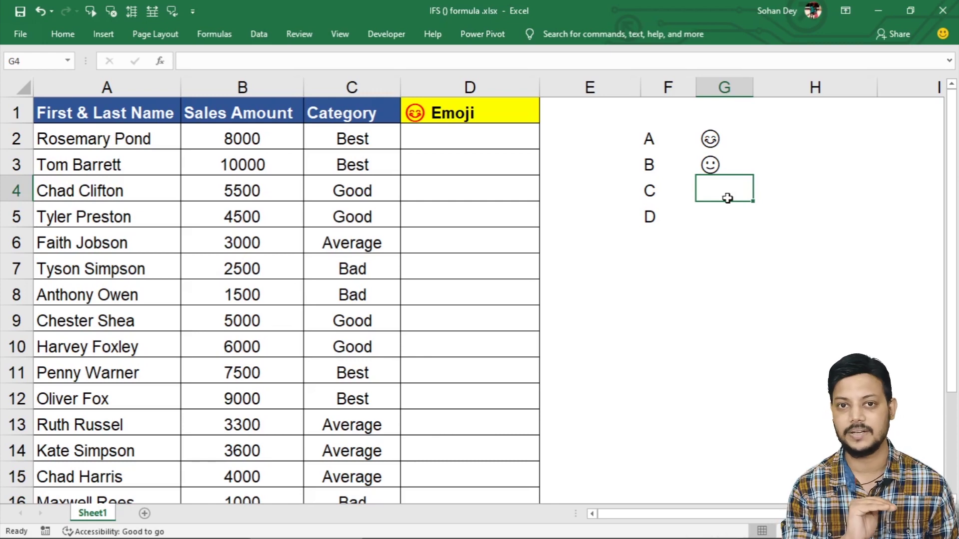
Step: Insert the expressionless face emoji in G4, beside the letter C
key(super+period)
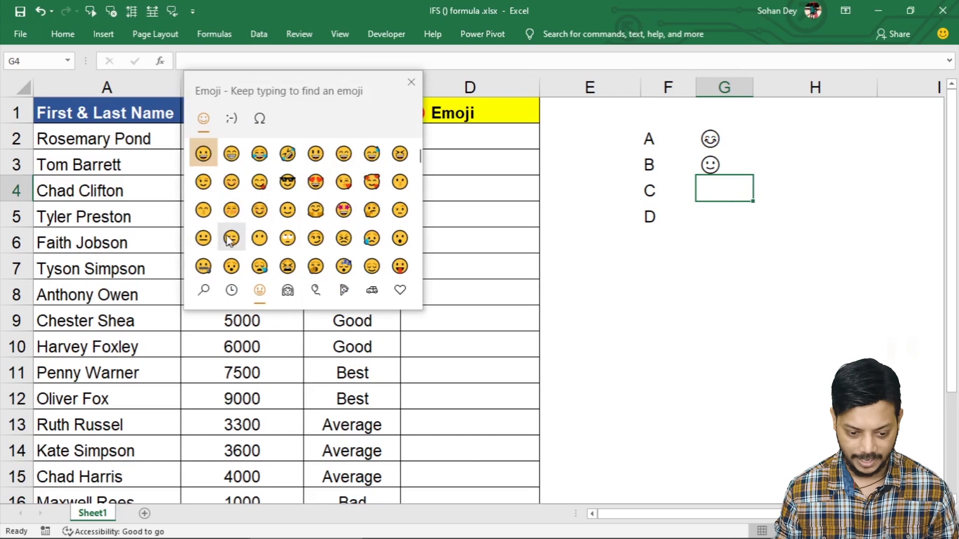
click(231, 238)
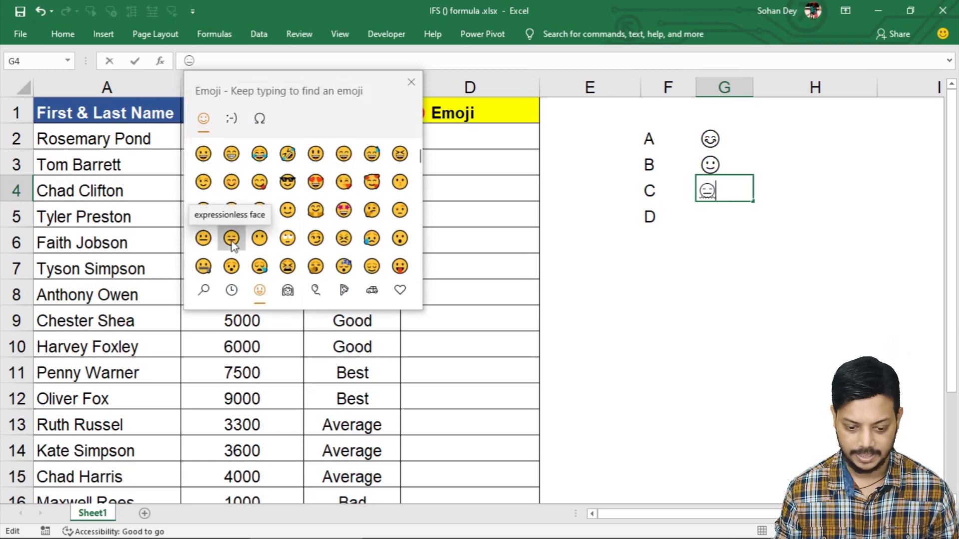
key(Escape)
key(Return)
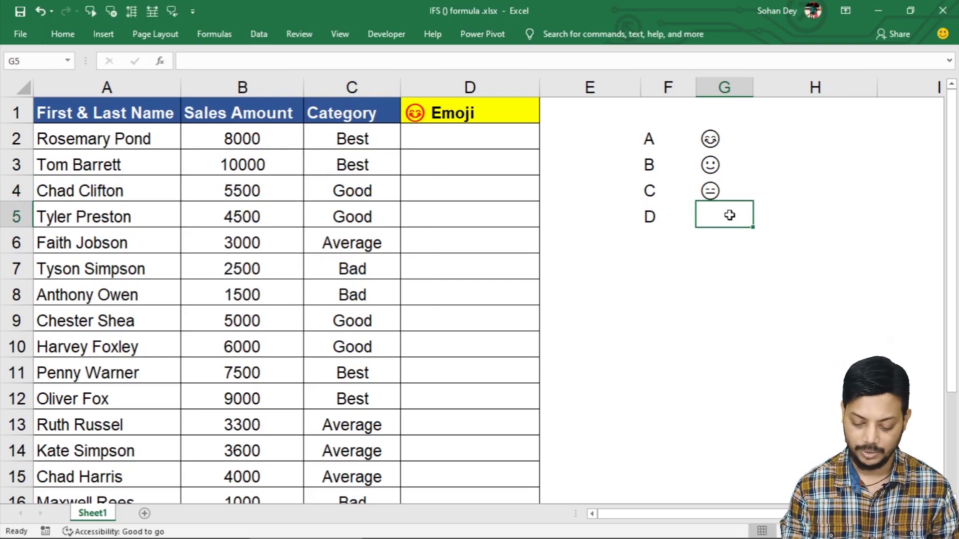
Step: Insert the open-mouthed face emoji in G5 beside the letter D, and select the emoji cells G2:G5
key(super+period)
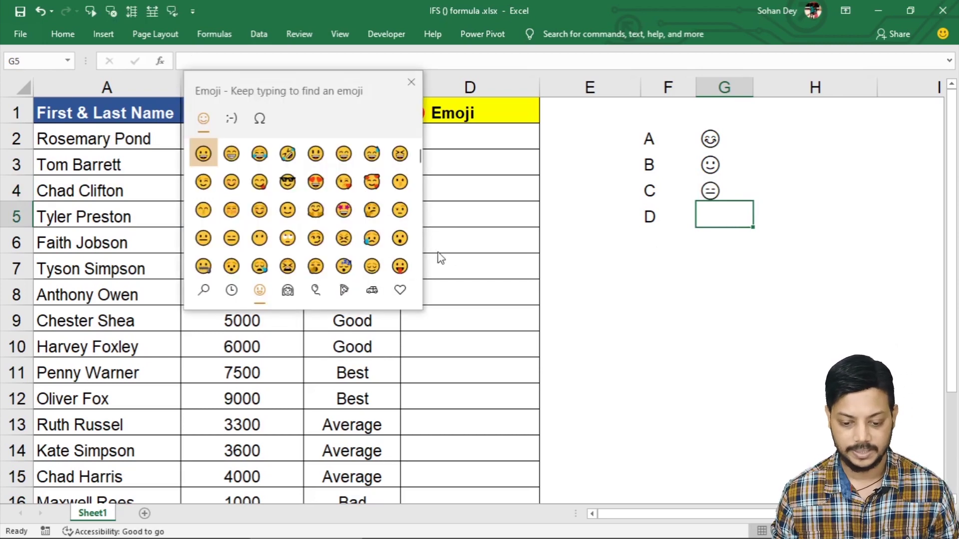
click(399, 238)
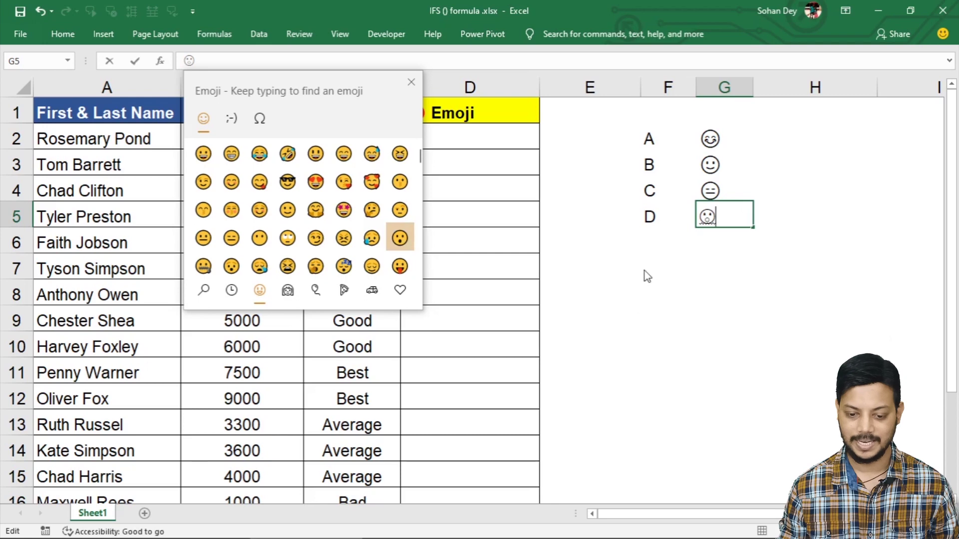
click(411, 82)
click(723, 236)
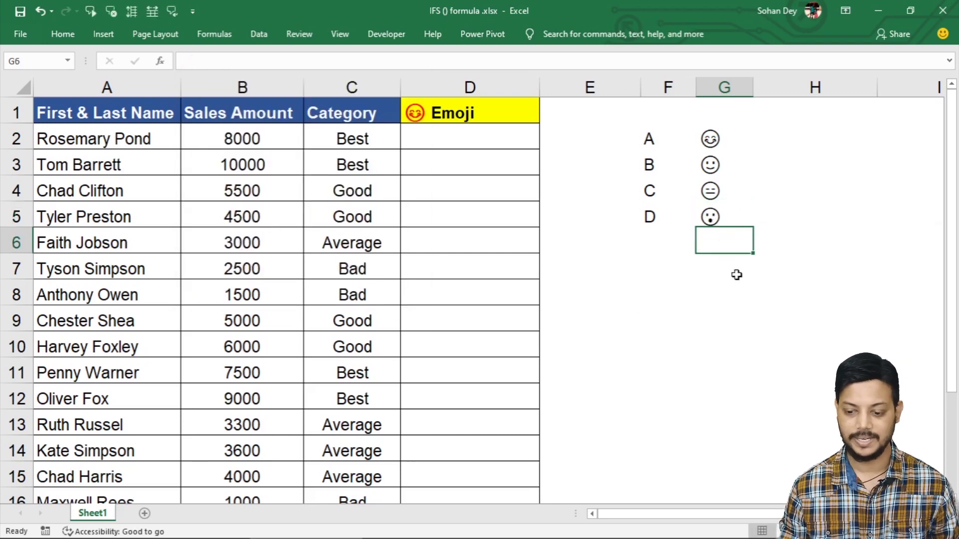
drag(719, 143, 741, 228)
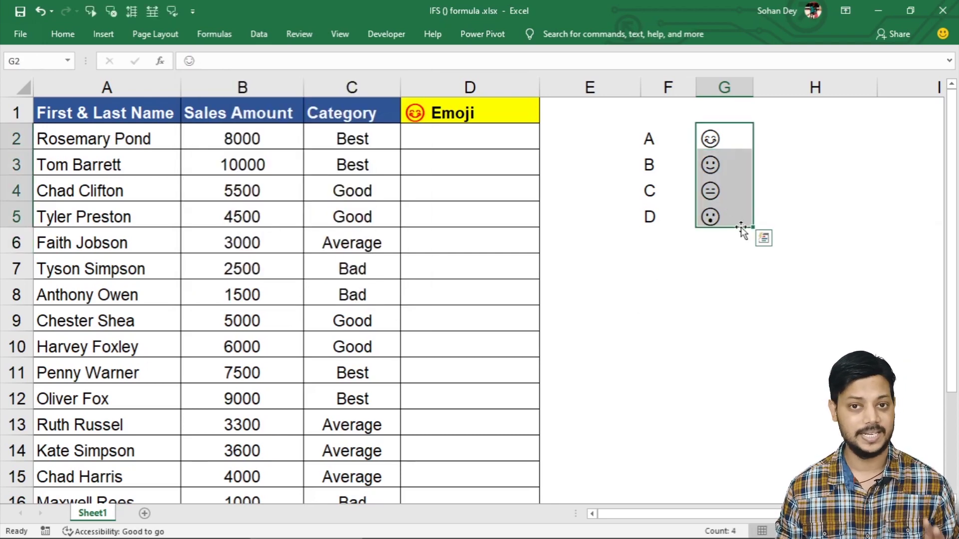
Step: Start an IFS formula in D2 whose first condition returns "A" when C2="Best"
click(471, 141)
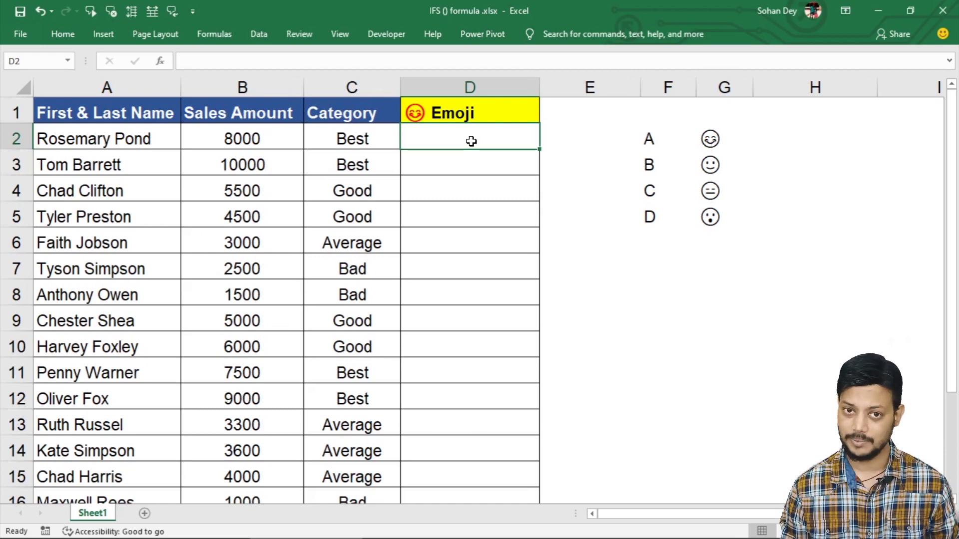
text(=ifs)
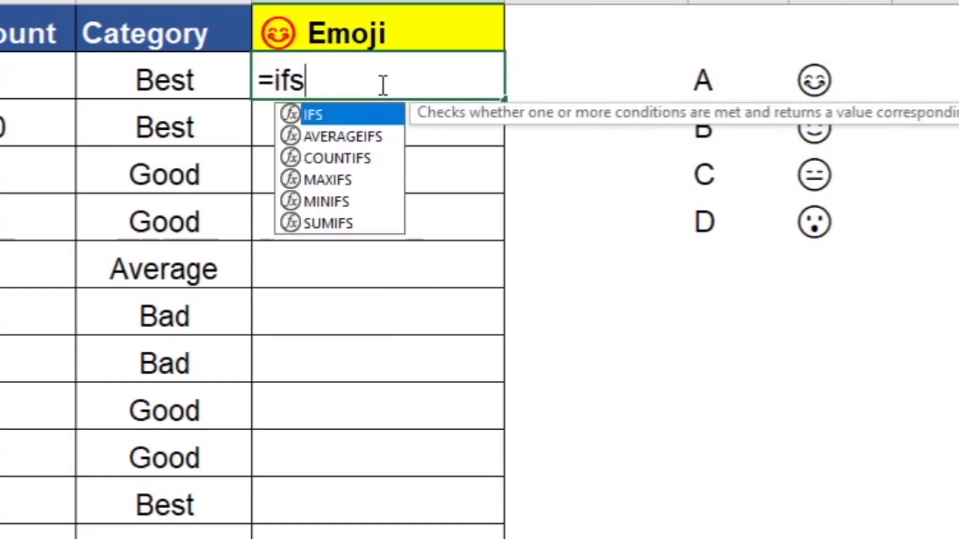
key(Tab)
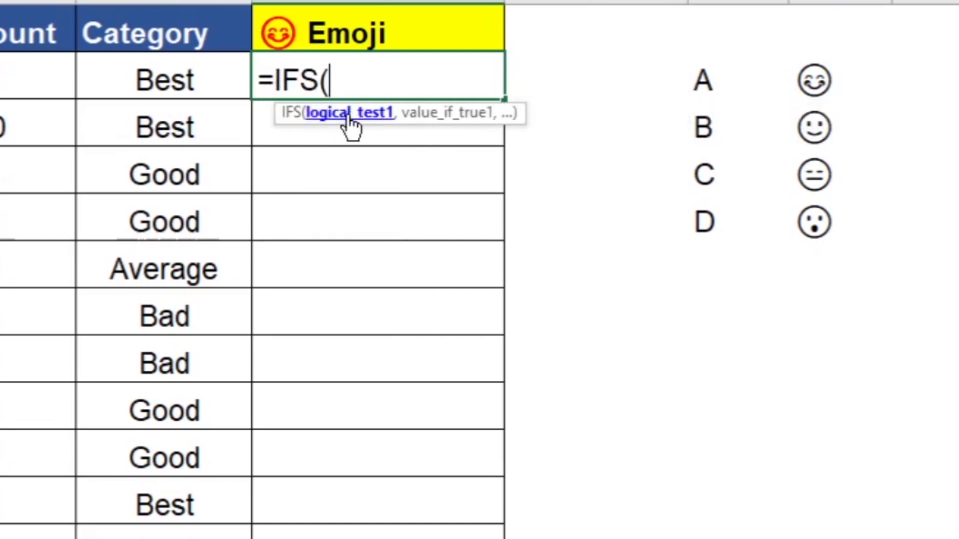
click(171, 81)
text(="Best)
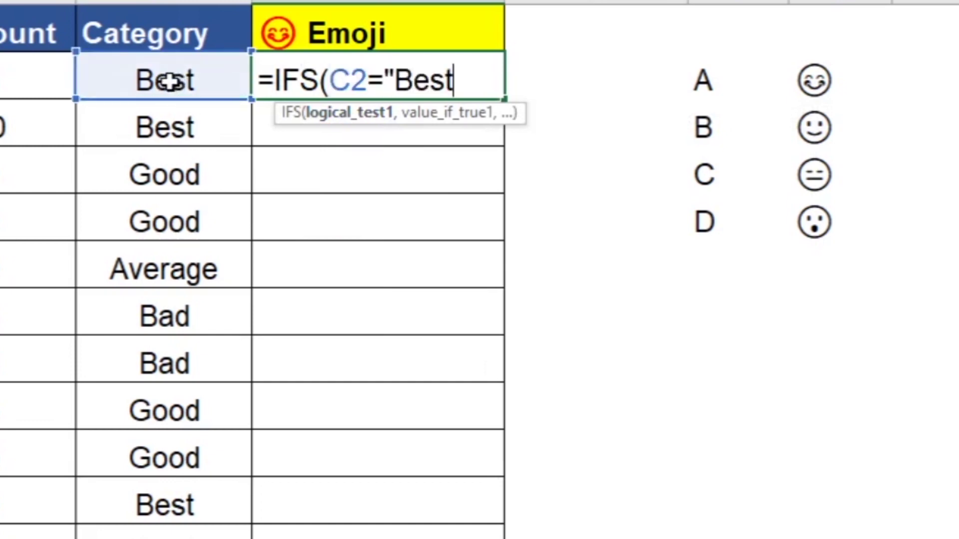
text(",")
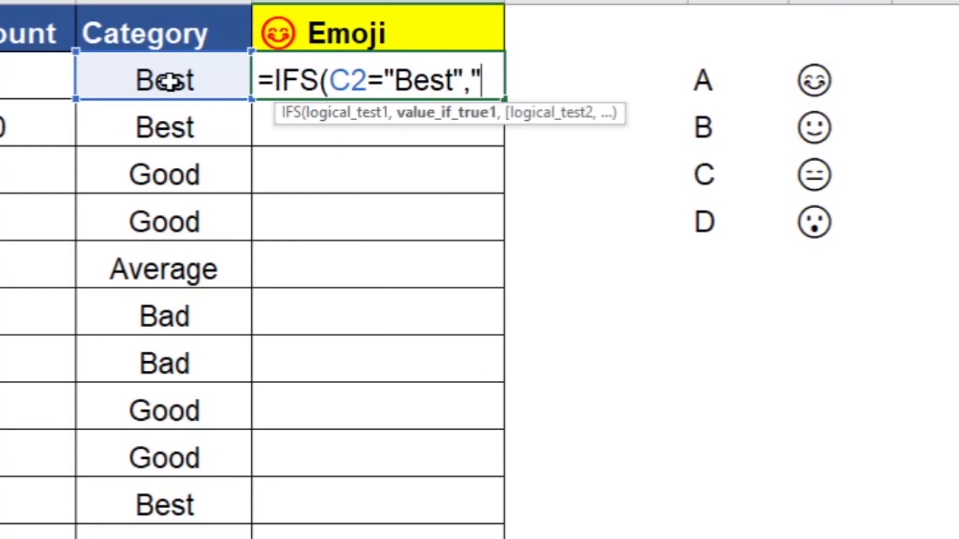
text(A")
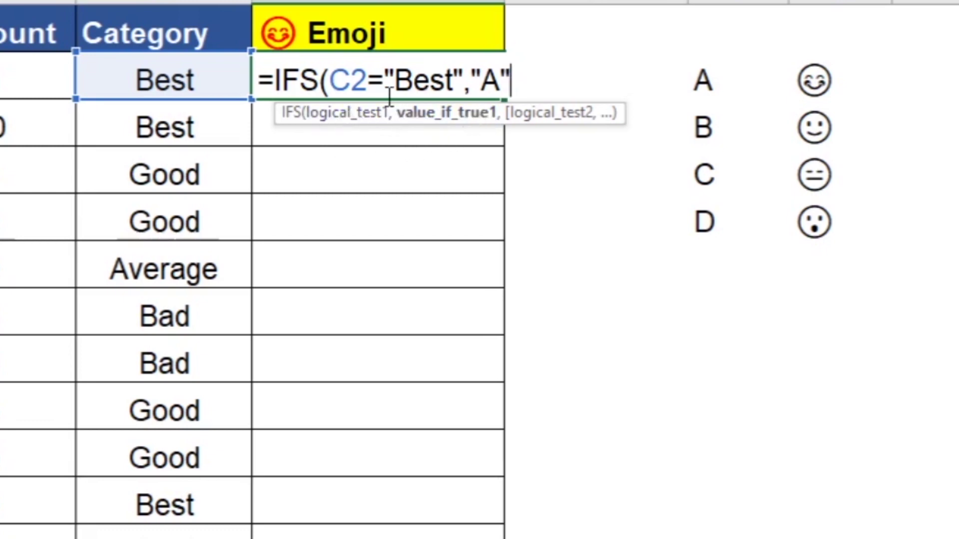
drag(329, 80, 512, 80)
click(519, 84)
Step: Add a second condition to the IFS formula in D2 that returns "B" when C2="Good"
text(,)
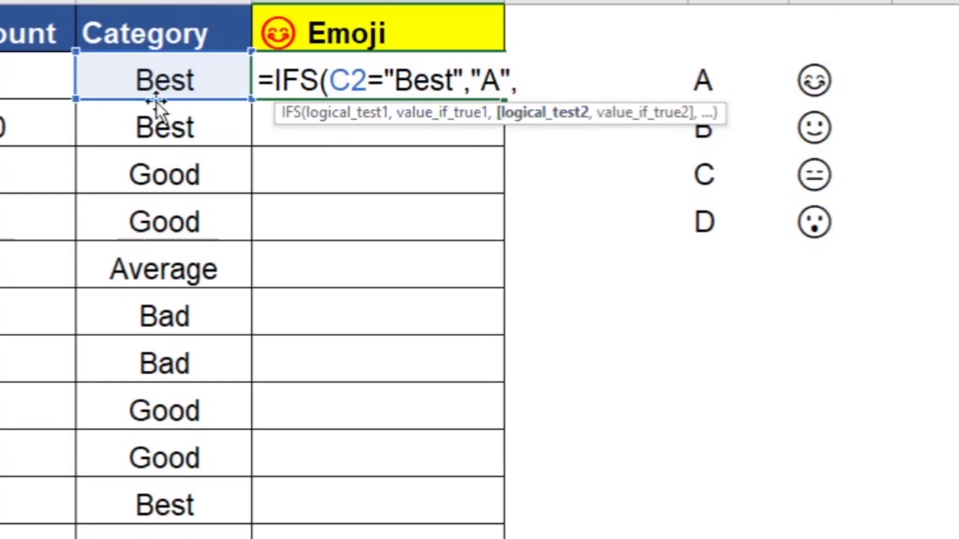
click(199, 90)
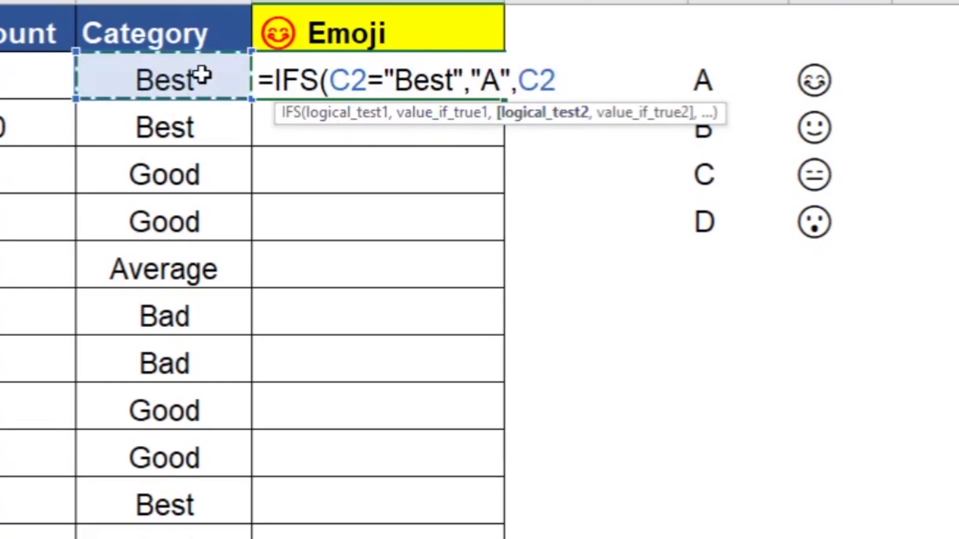
text(="Good")
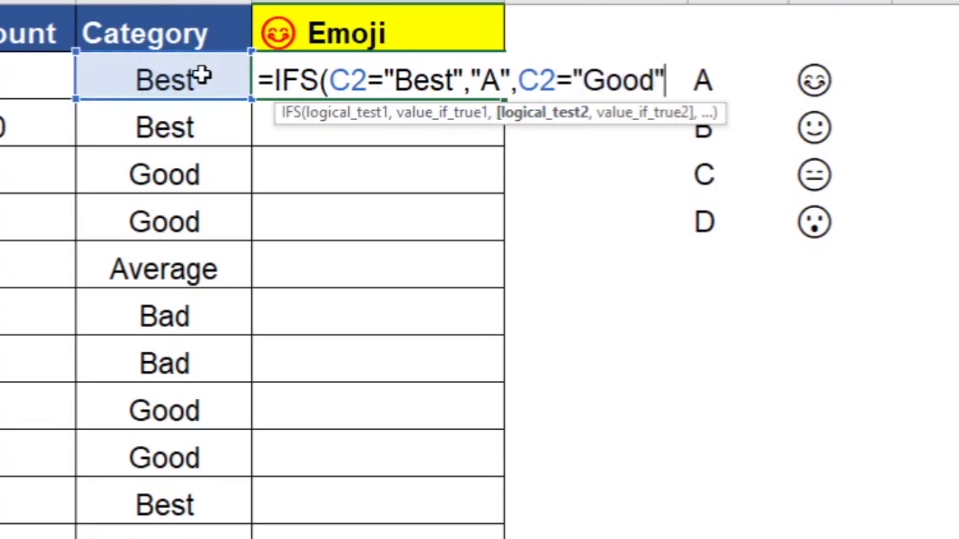
text(,"B",)
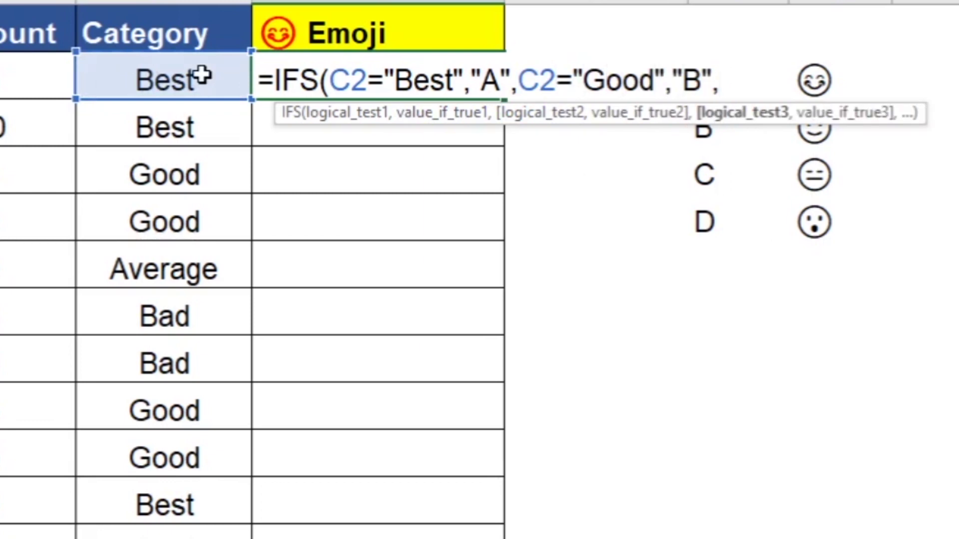
Step: Add a third condition to the D2 formula returning "C" when C2="Average", with a closing parenthesis, and commit the formula
text())
key(Left)
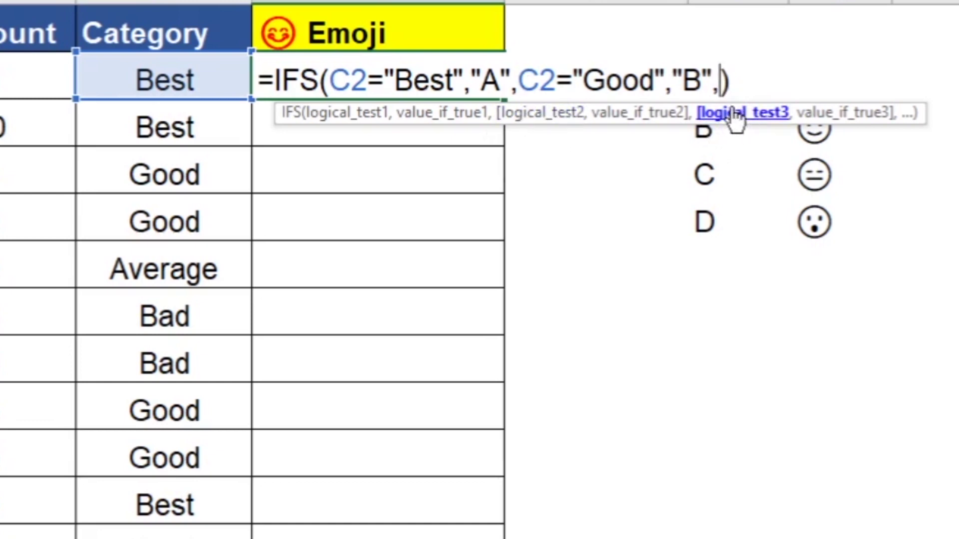
click(163, 78)
text(=)
key(Return)
key(Return)
text("Average",)
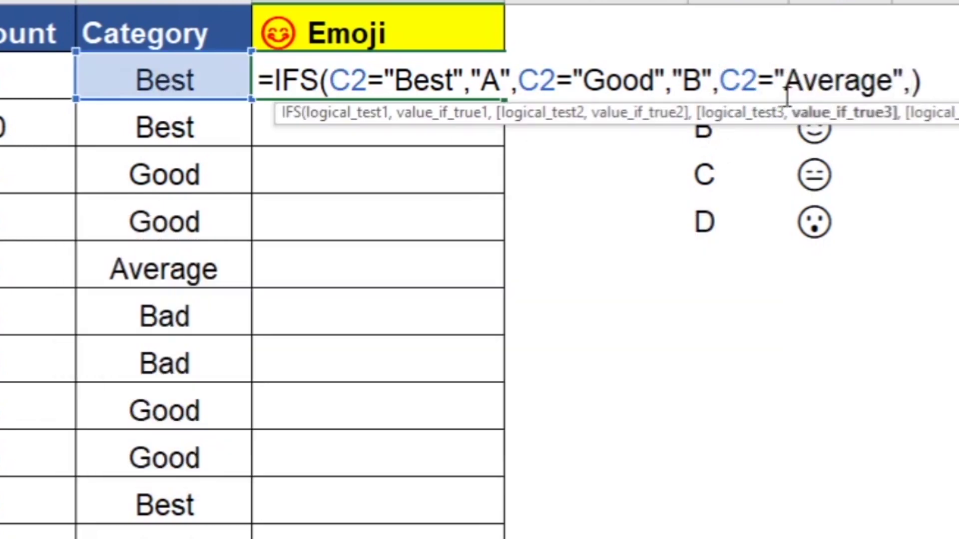
text("D)
key(BackSpace)
text(C")
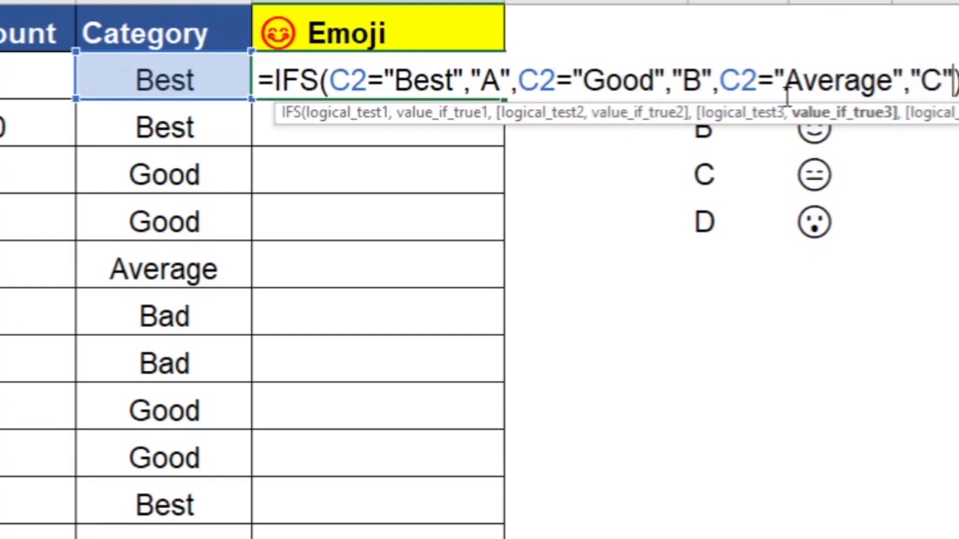
key(Return)
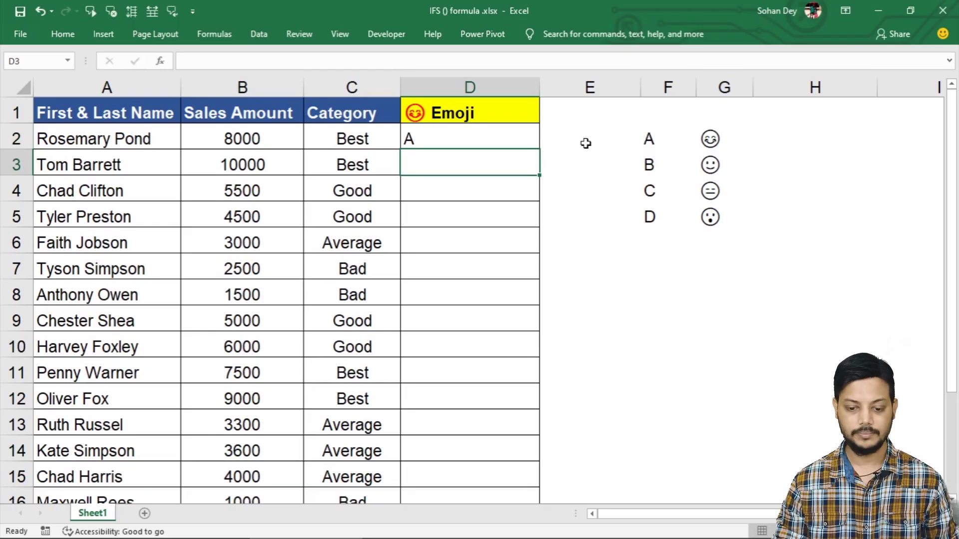
Step: Fill the D2 IFS formula down the Emoji column and check the result for the Bad category in D7
key(Up)
double_click(540, 149)
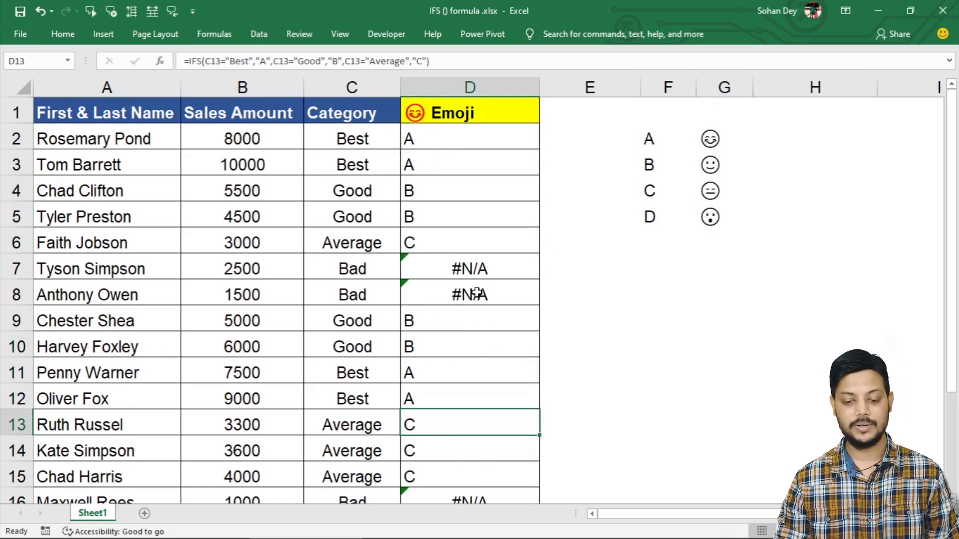
click(477, 267)
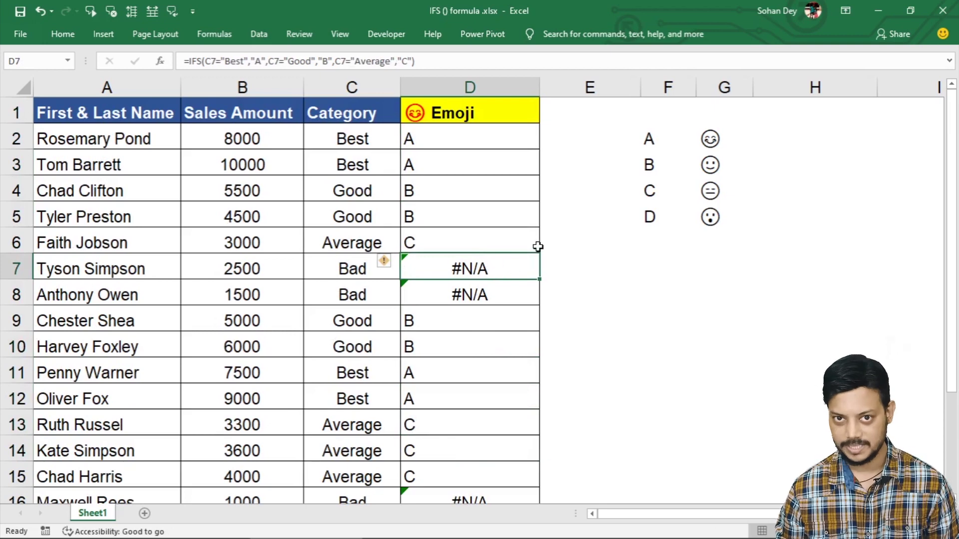
click(452, 144)
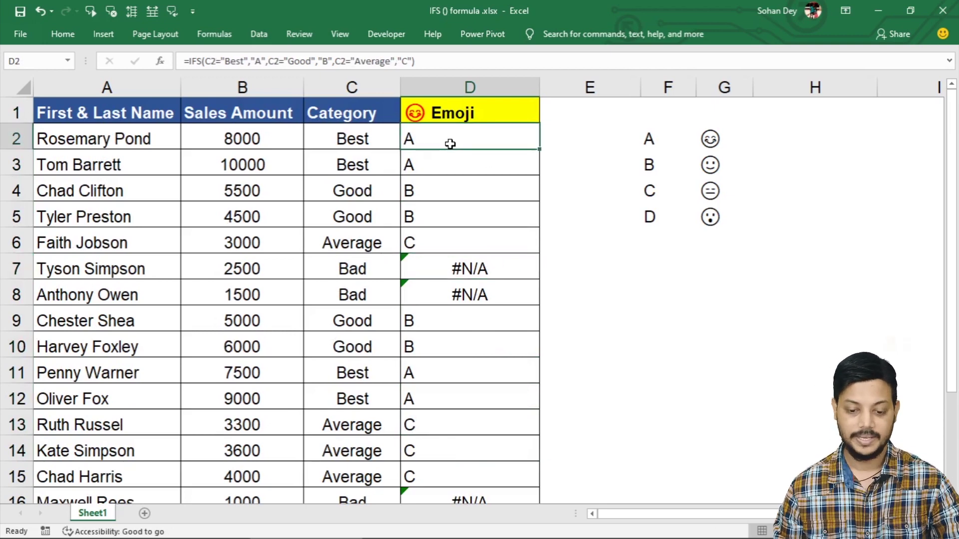
click(647, 138)
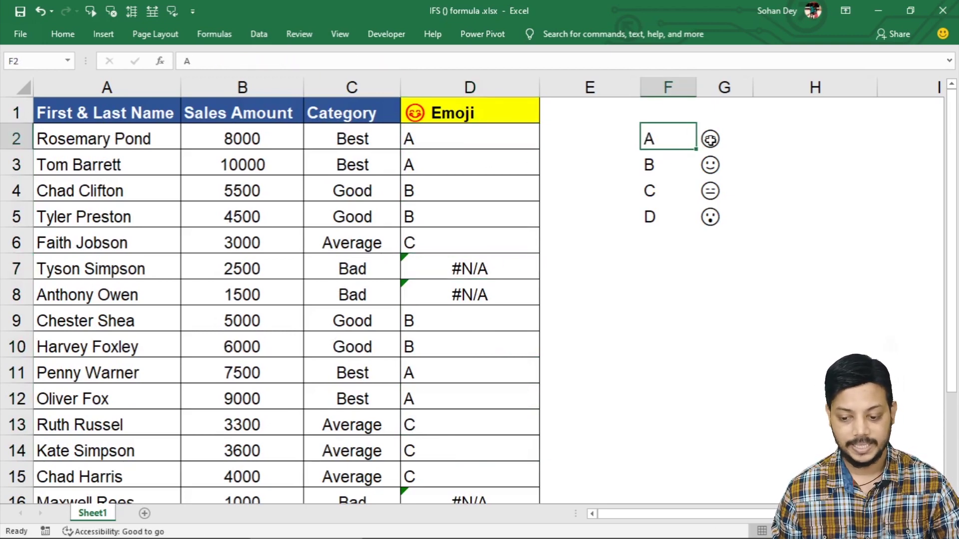
click(710, 140)
click(650, 136)
click(722, 138)
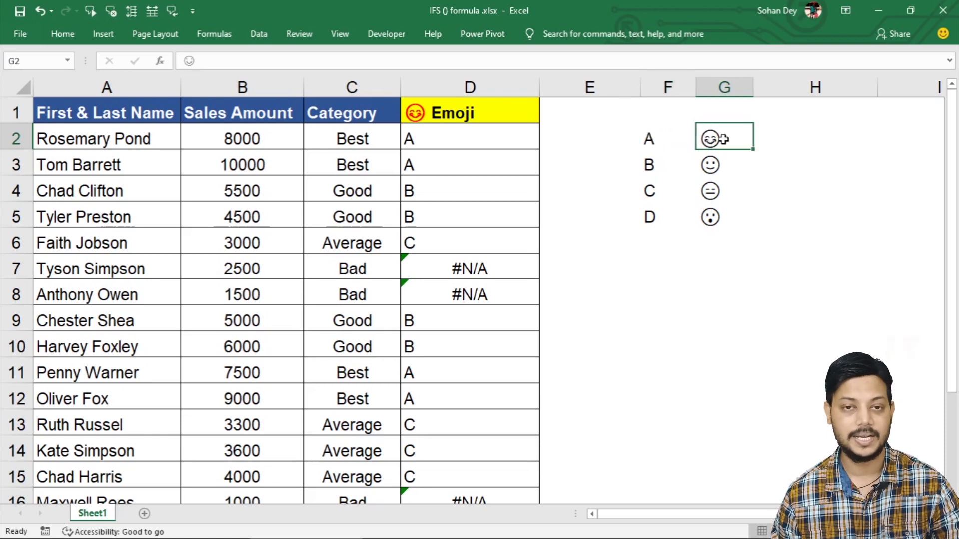
click(421, 135)
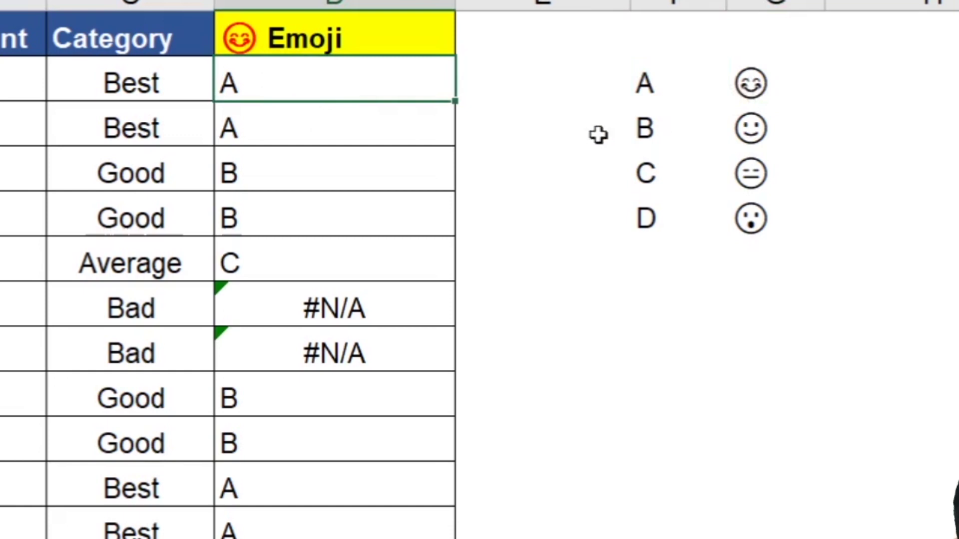
key(F2)
double_click(439, 84)
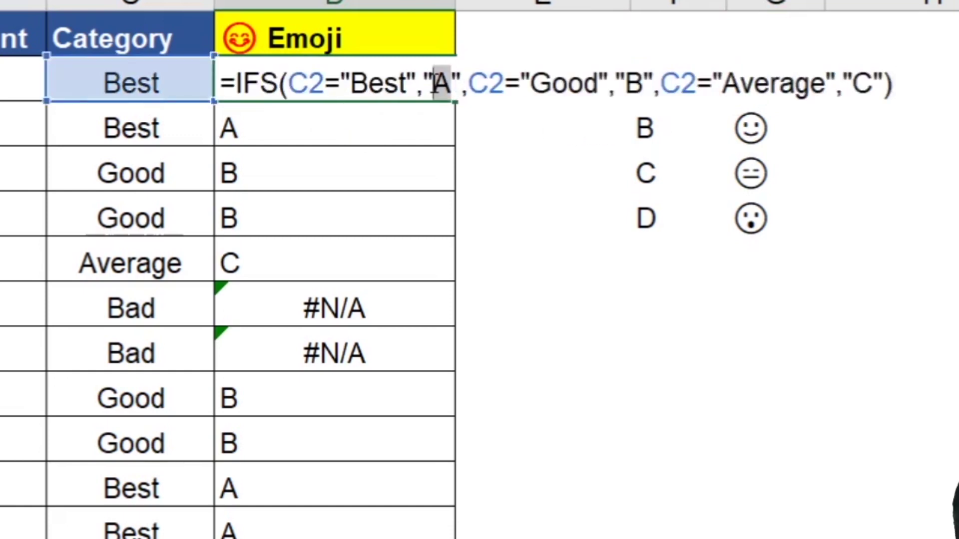
key(Escape)
Step: Copy the smiling-eyes emoji from G2 and put it in place of "A" in the D2 IFS formula
click(771, 80)
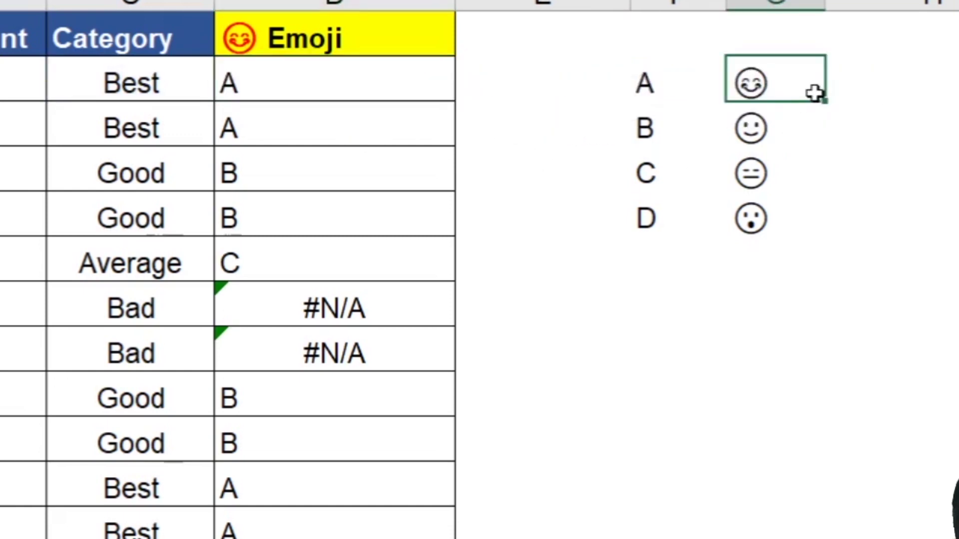
double_click(796, 74)
drag(796, 74, 719, 73)
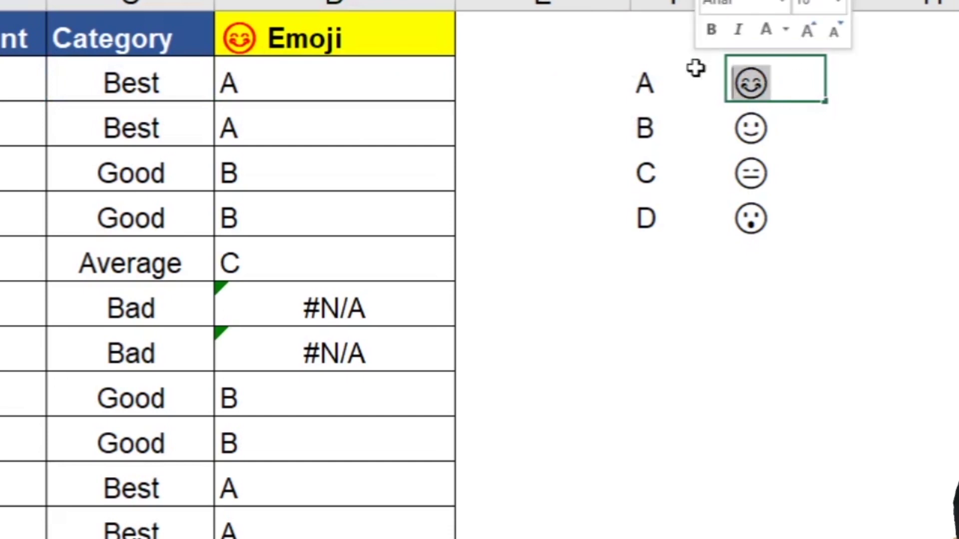
key(Escape)
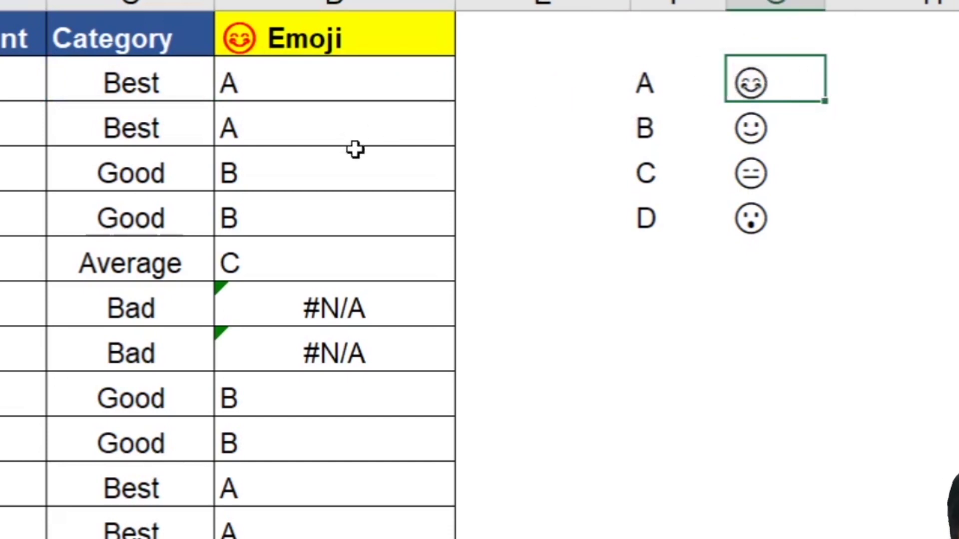
click(316, 96)
key(F2)
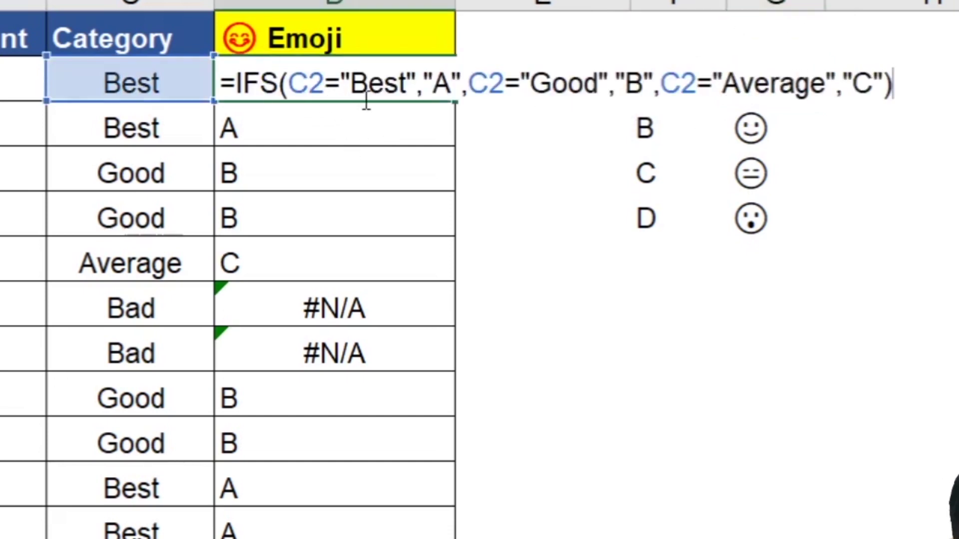
click(449, 84)
key(BackSpace)
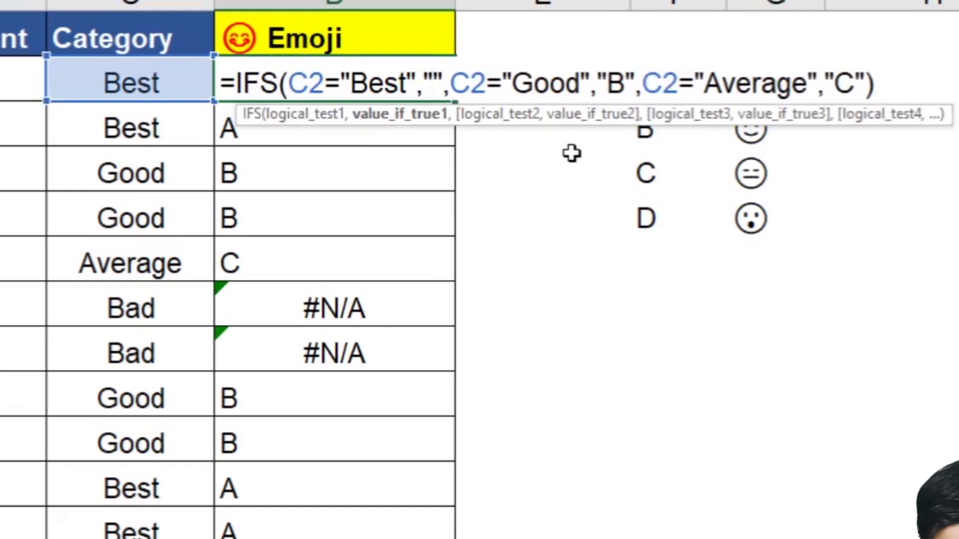
text(☺)
key(Return)
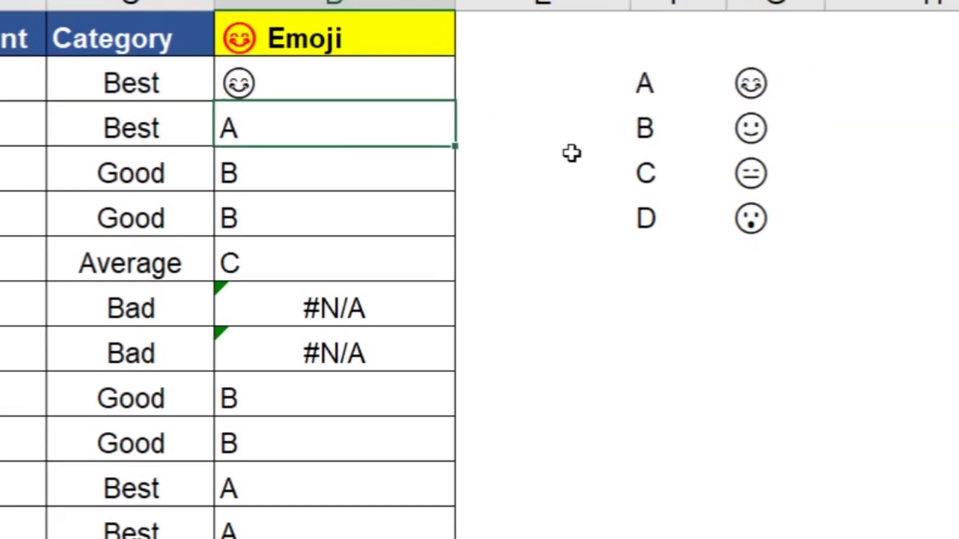
Step: Fill the updated D2 formula down the Emoji column to apply the smiling-eyes emoji to the Best rows
click(435, 85)
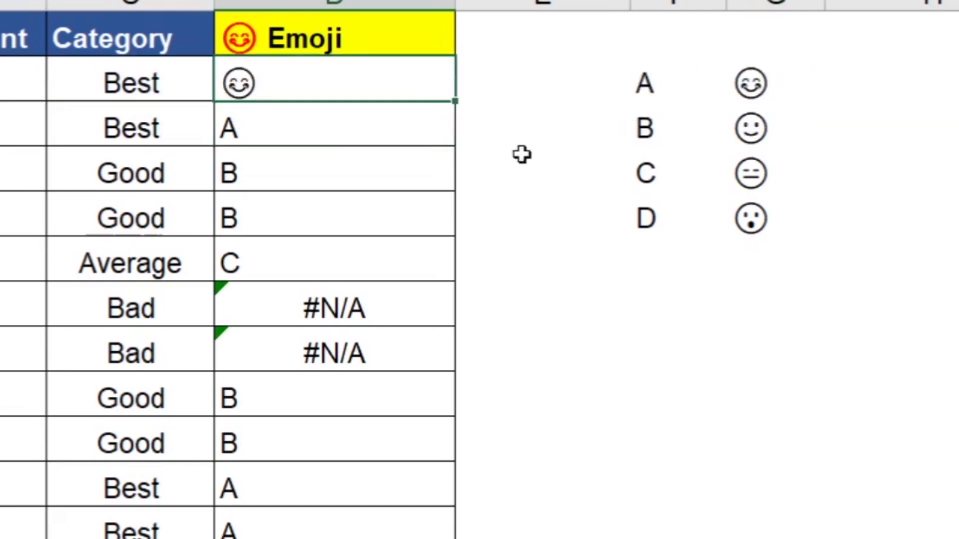
double_click(455, 97)
drag(290, 75, 355, 538)
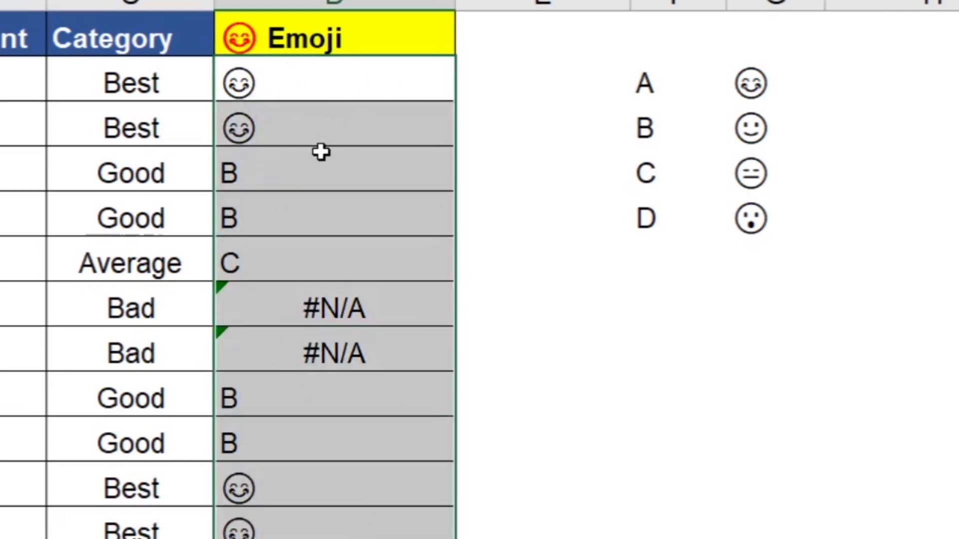
click(296, 68)
Step: Copy the slightly smiling emoji from G3 and substitute it for "B" in the D2 formula's Good condition
click(787, 127)
double_click(802, 135)
drag(802, 135, 728, 157)
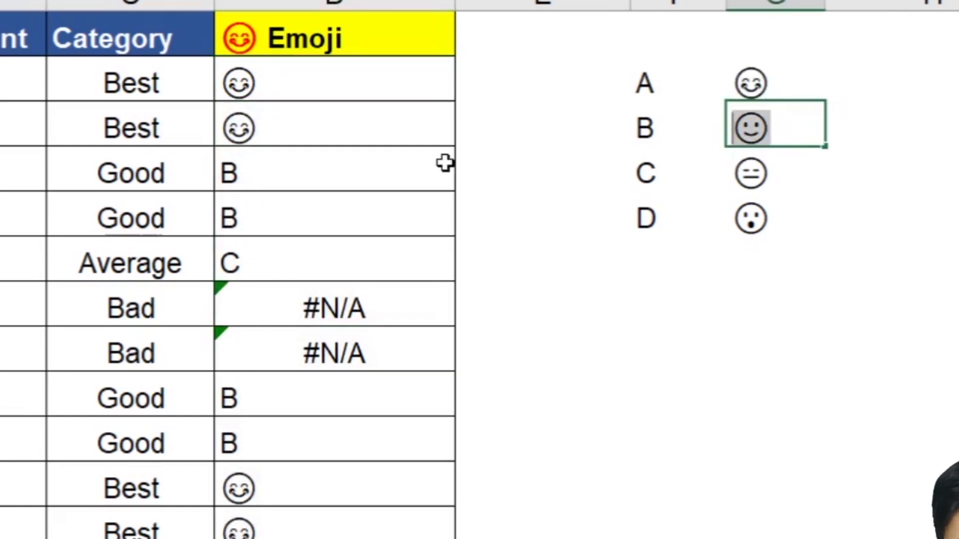
click(278, 86)
double_click(278, 86)
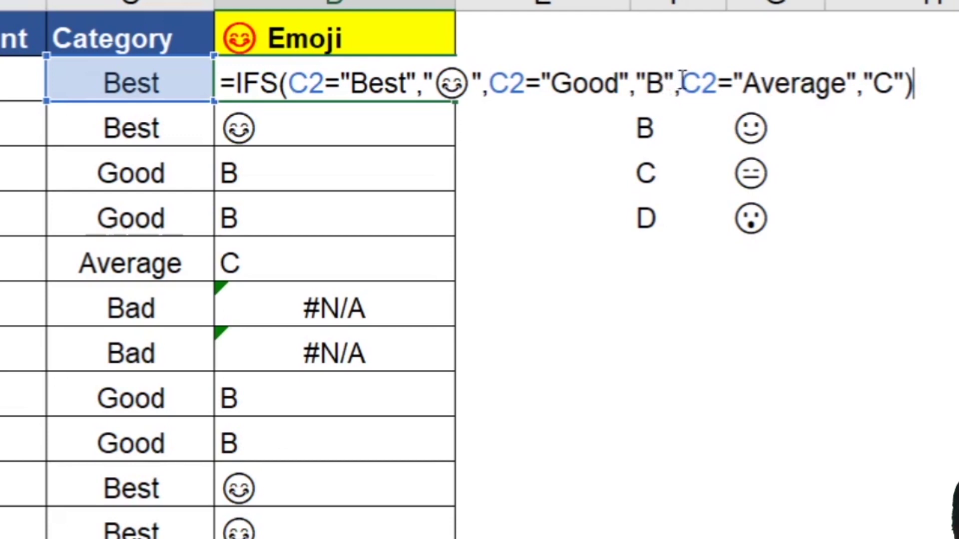
click(666, 83)
key(shift+Left)
key(BackSpace)
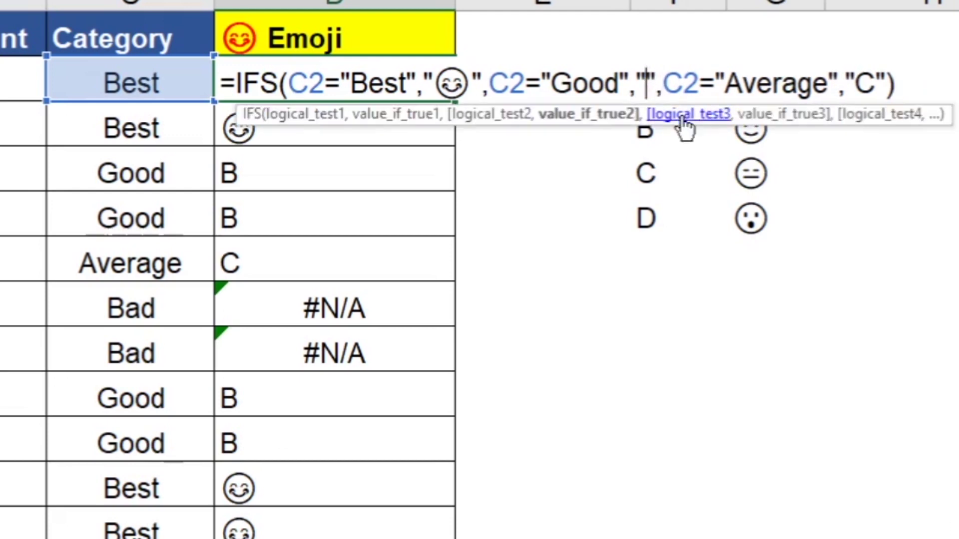
text(🙂)
key(Return)
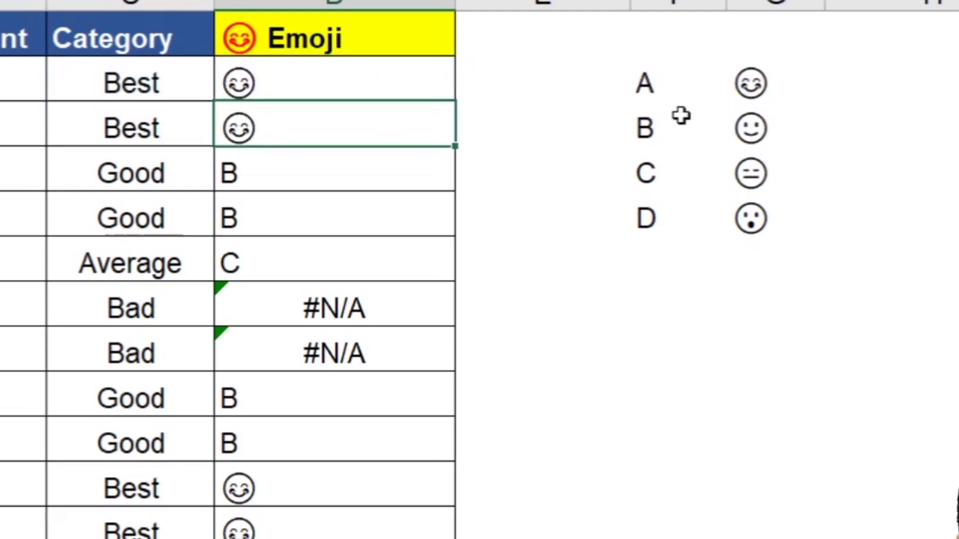
key(Up)
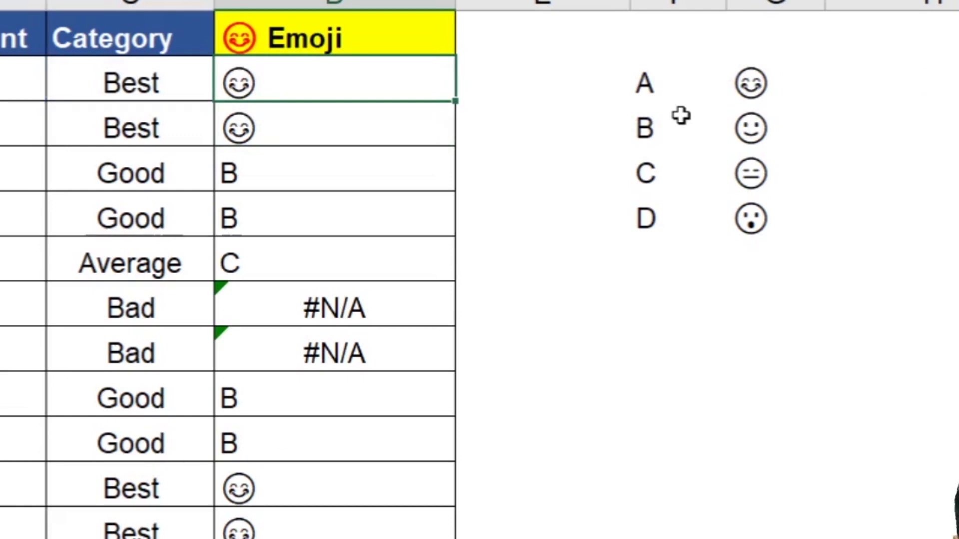
Step: Copy the expressionless emoji from G4 and substitute it for "C" in the D2 formula's Average condition
double_click(765, 185)
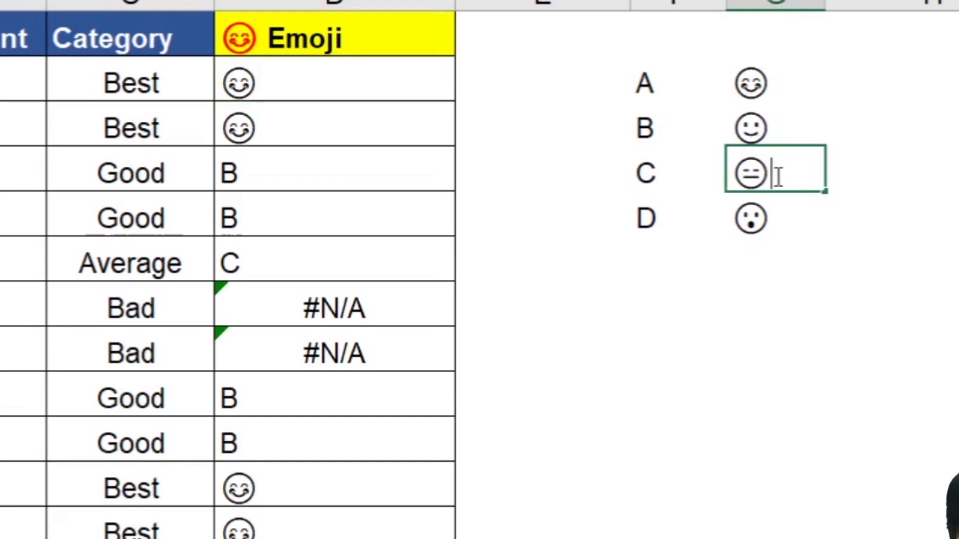
drag(783, 182, 633, 164)
key(ctrl+c)
double_click(267, 86)
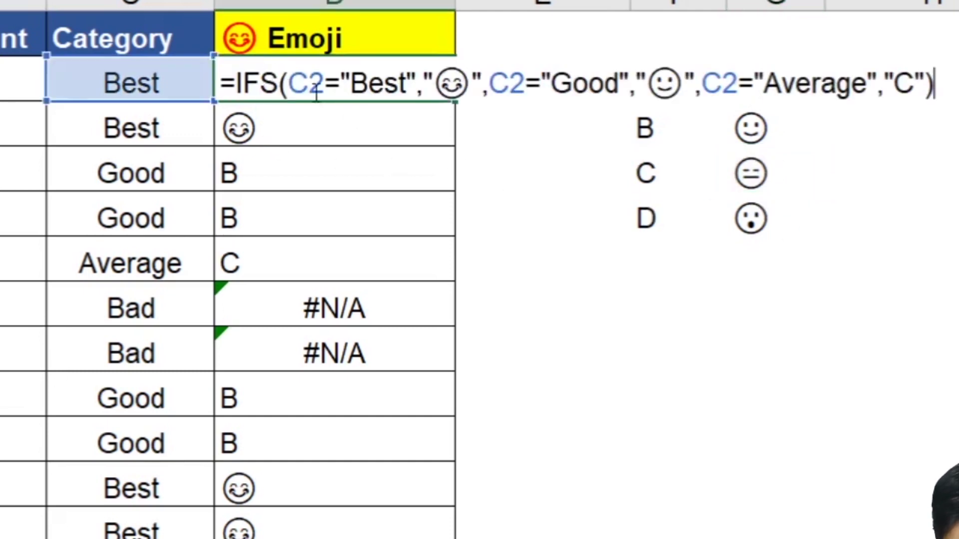
click(913, 84)
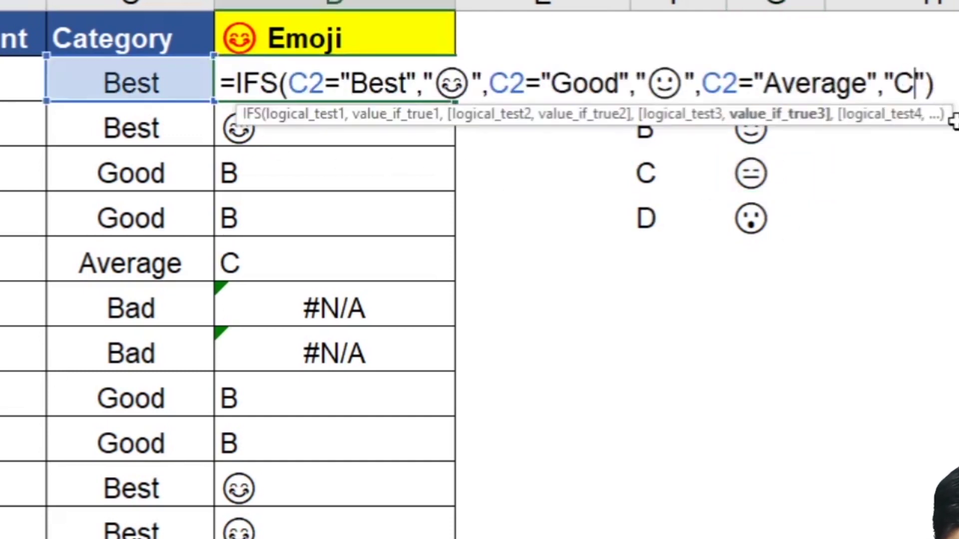
key(shift+Left)
key(ctrl+v)
key(Return)
key(Down)
key(Up)
Step: Fill the three-emoji formula from D2 down the column and select the Bad category results in D7:D8
click(379, 90)
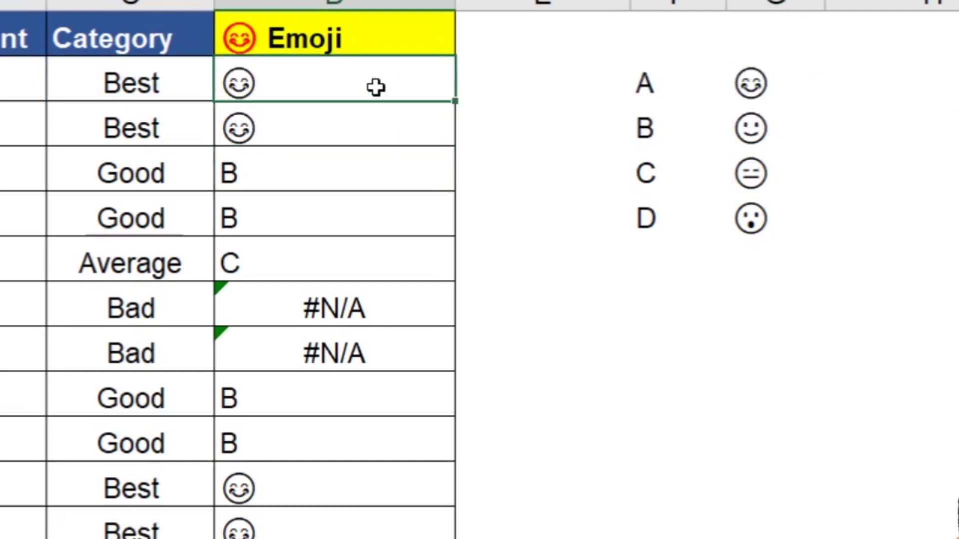
double_click(458, 101)
click(343, 184)
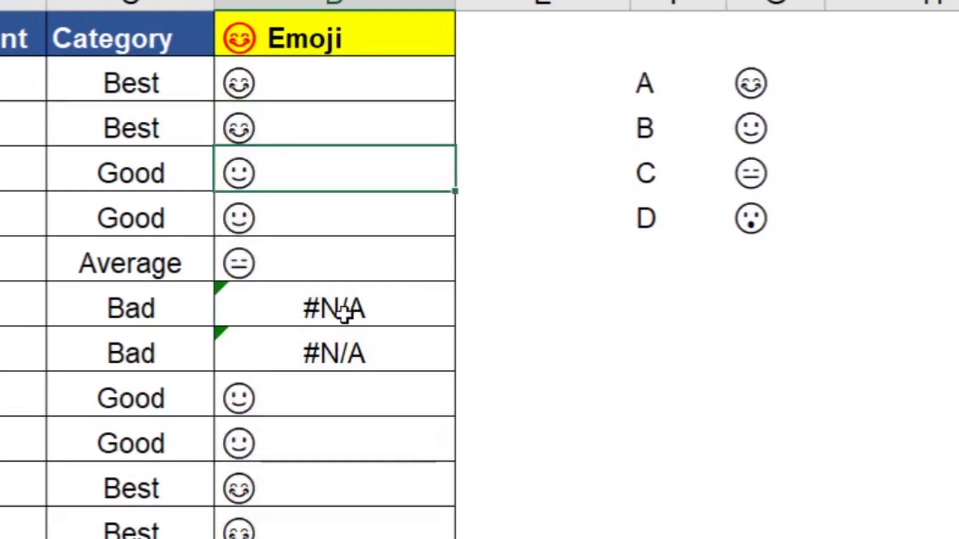
click(333, 308)
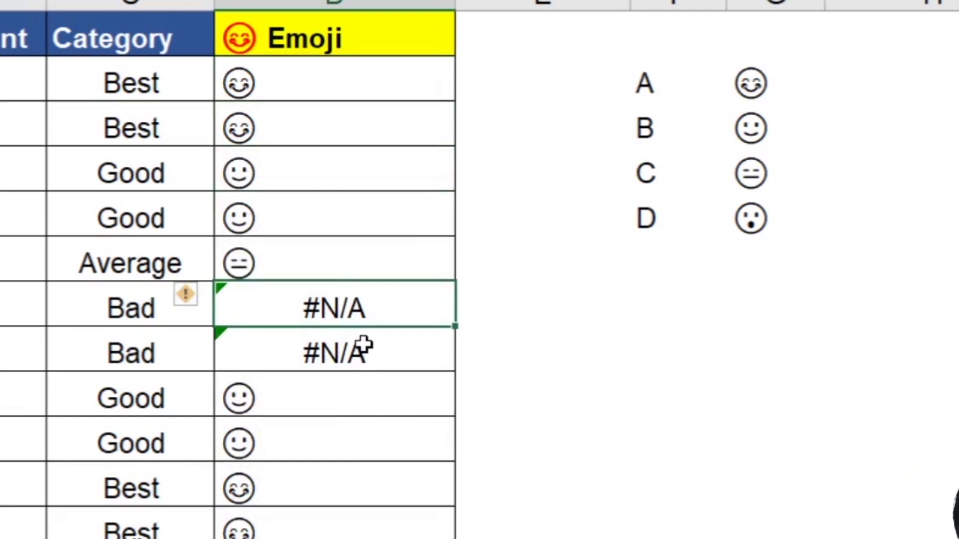
drag(376, 308, 379, 355)
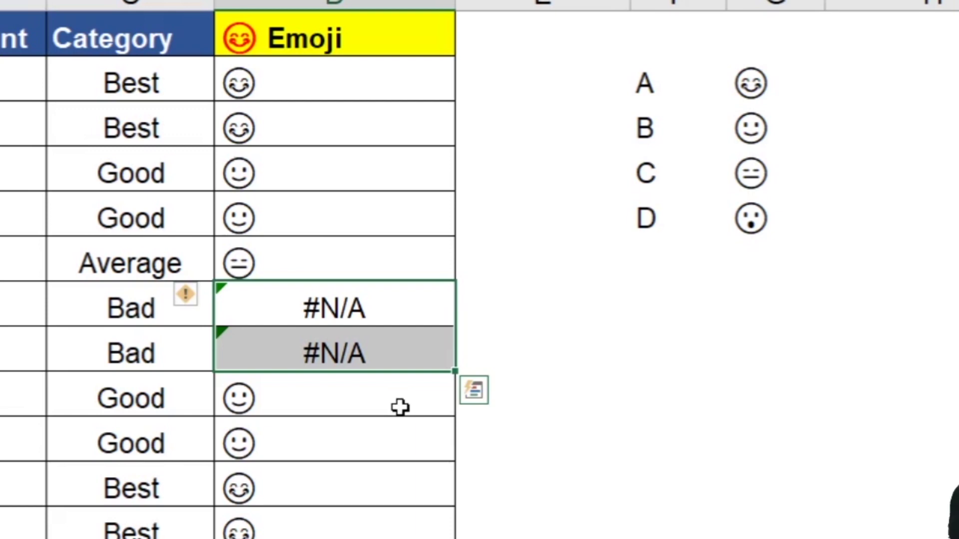
Step: Add a final TRUE condition returning an empty string "" to the D2 IFS formula and fill it down the Emoji column
click(285, 81)
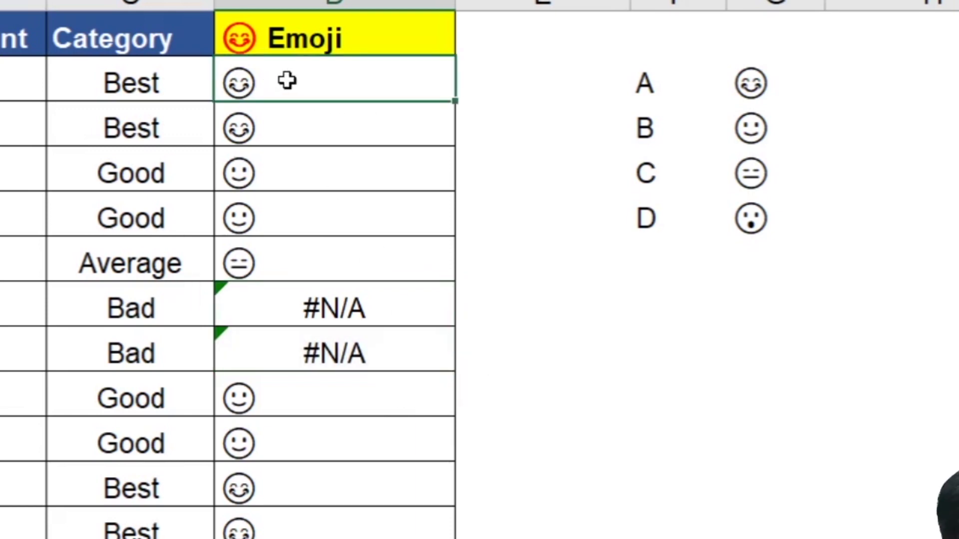
double_click(287, 81)
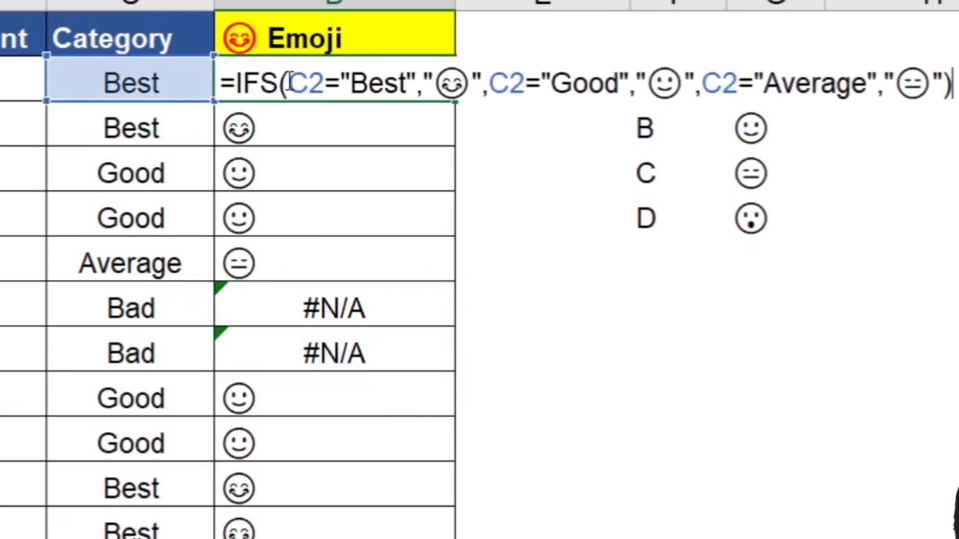
click(947, 88)
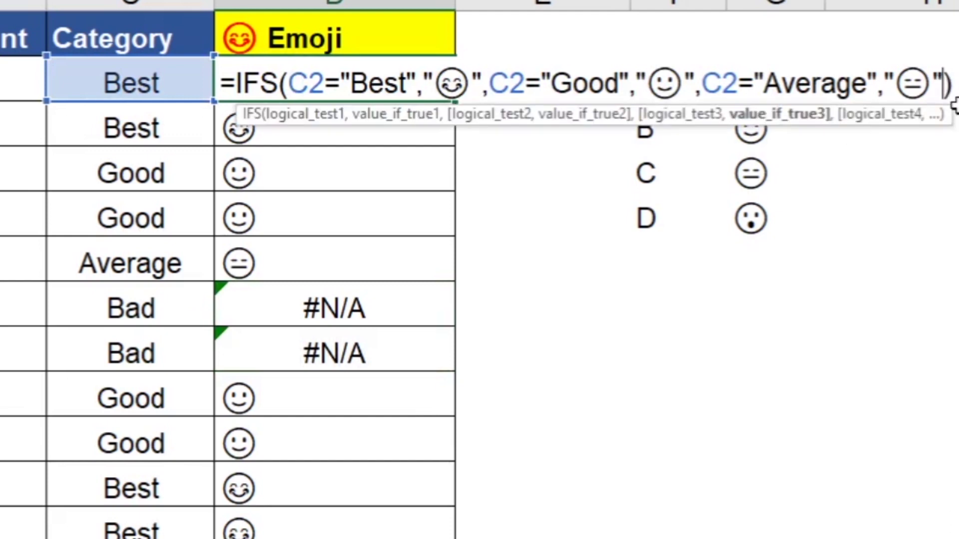
key(BackSpace)
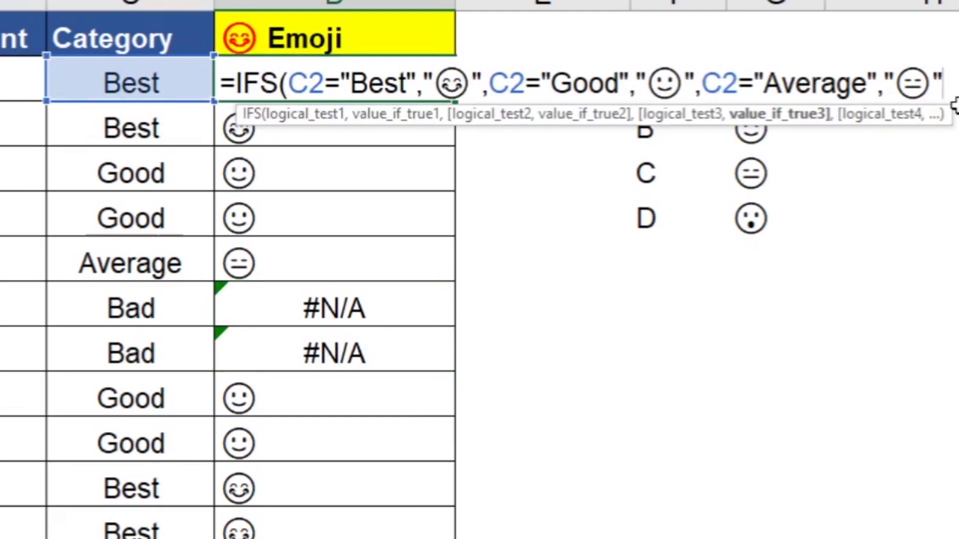
text(,)
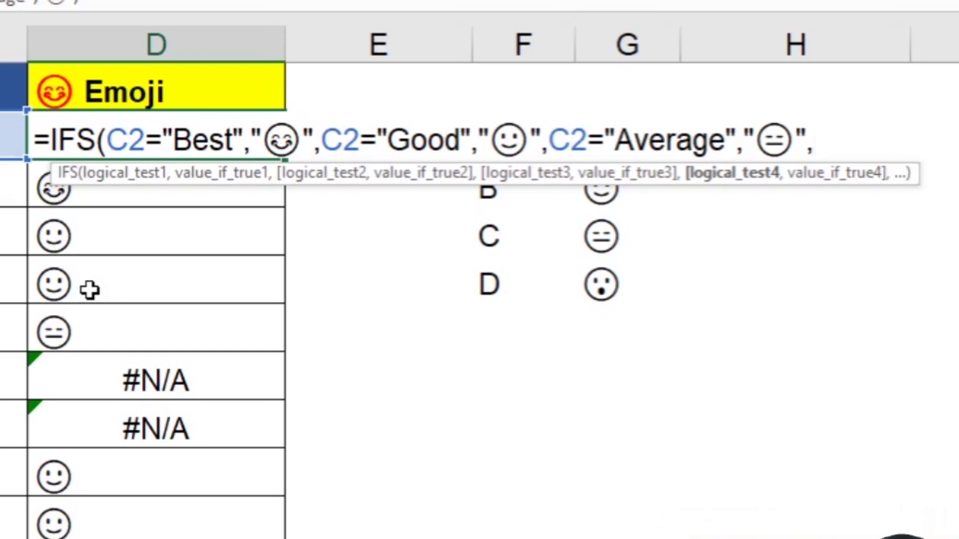
text(true,)
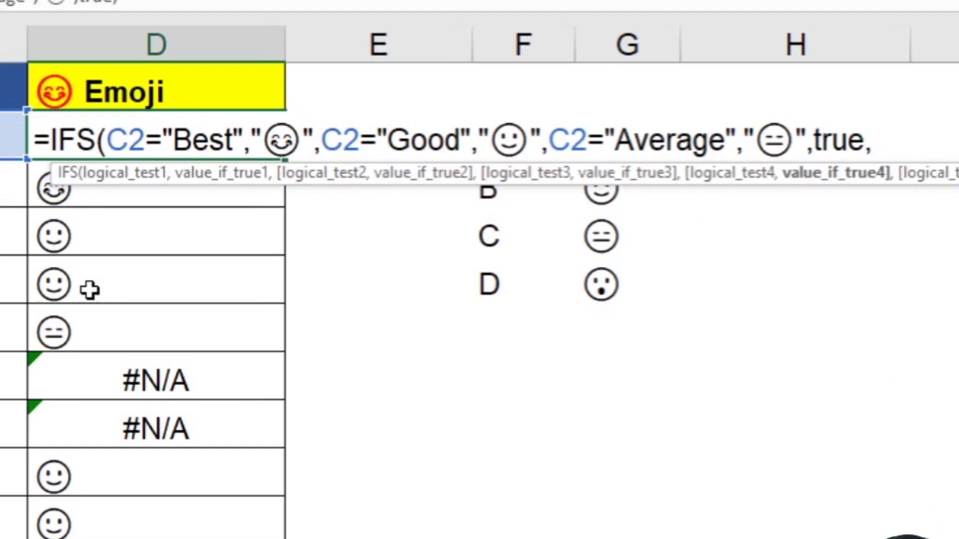
text(""))
key(Return)
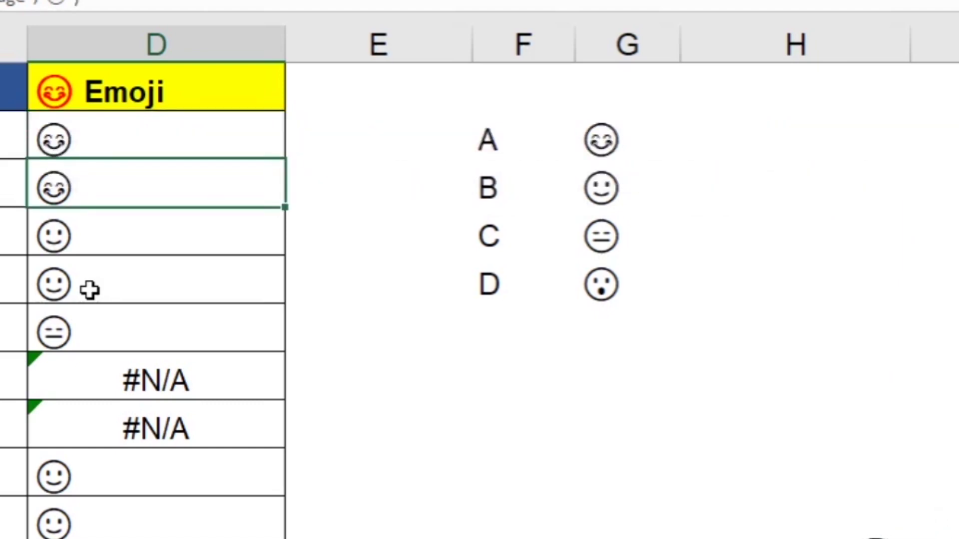
click(199, 152)
double_click(285, 158)
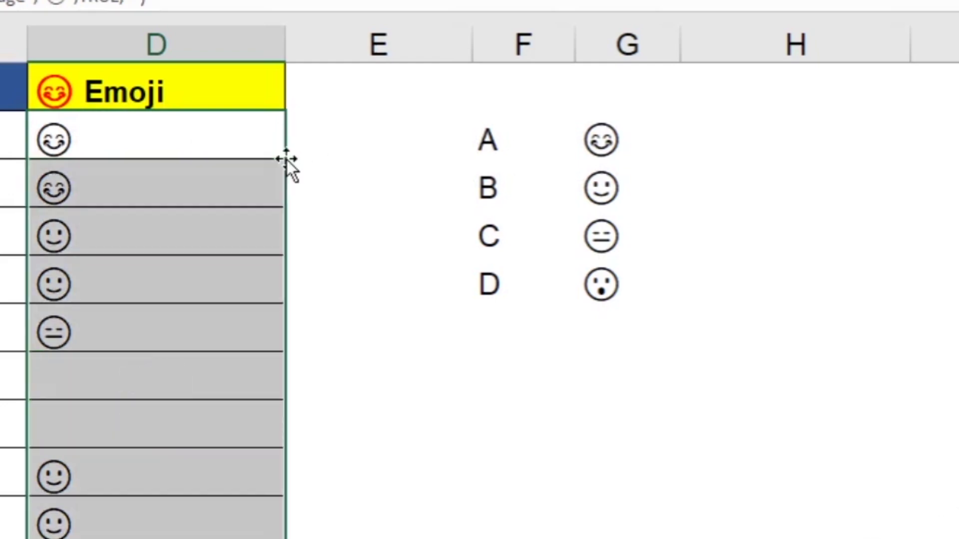
Step: Examine the formula results for the Bad category rows in D7:D8
click(249, 401)
click(181, 381)
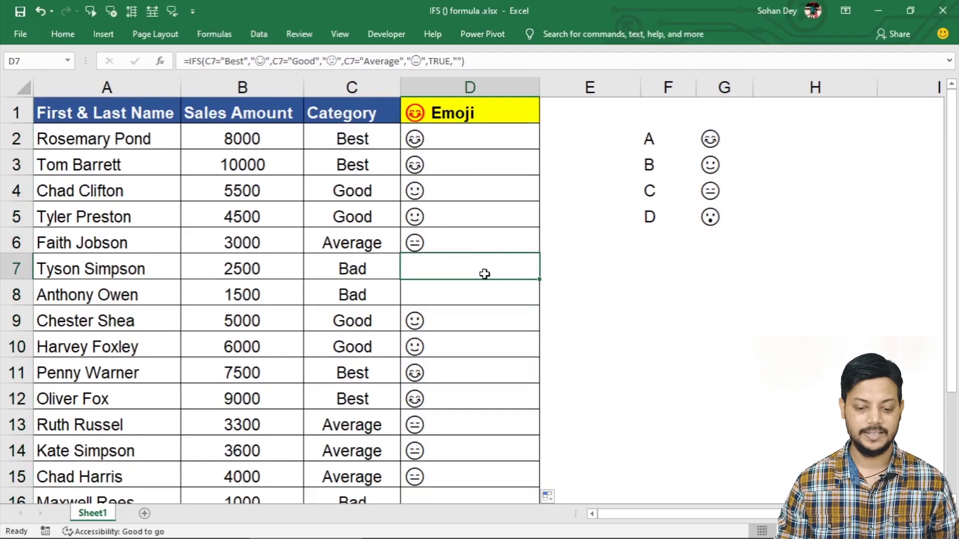
drag(485, 274, 485, 295)
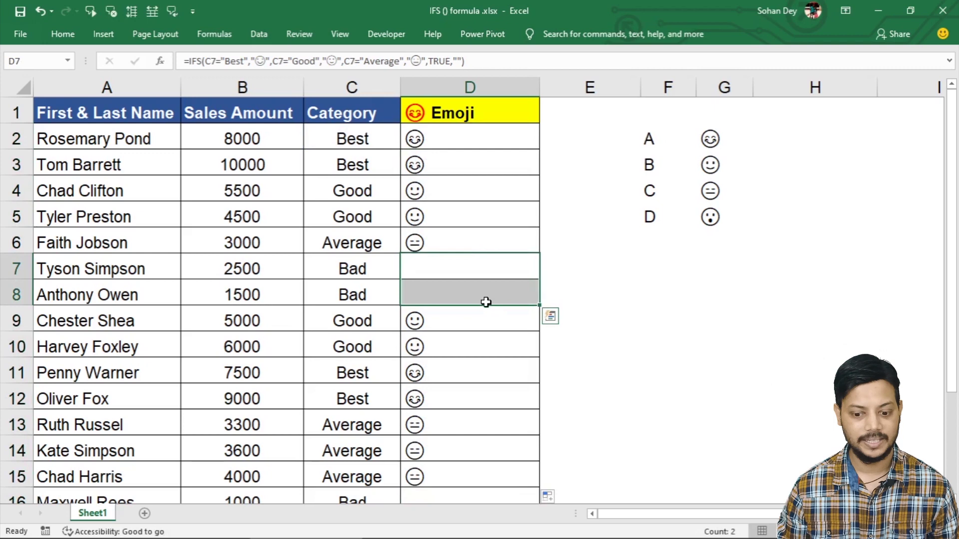
click(472, 264)
drag(469, 265, 475, 295)
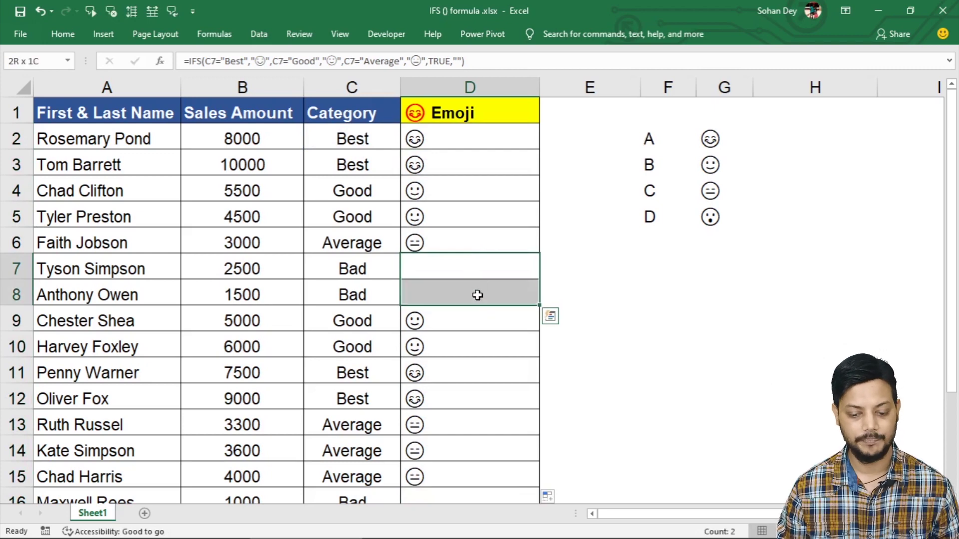
click(466, 267)
Step: Review the D2 IFS formula's conditions and its TRUE fallback with the empty string
click(431, 139)
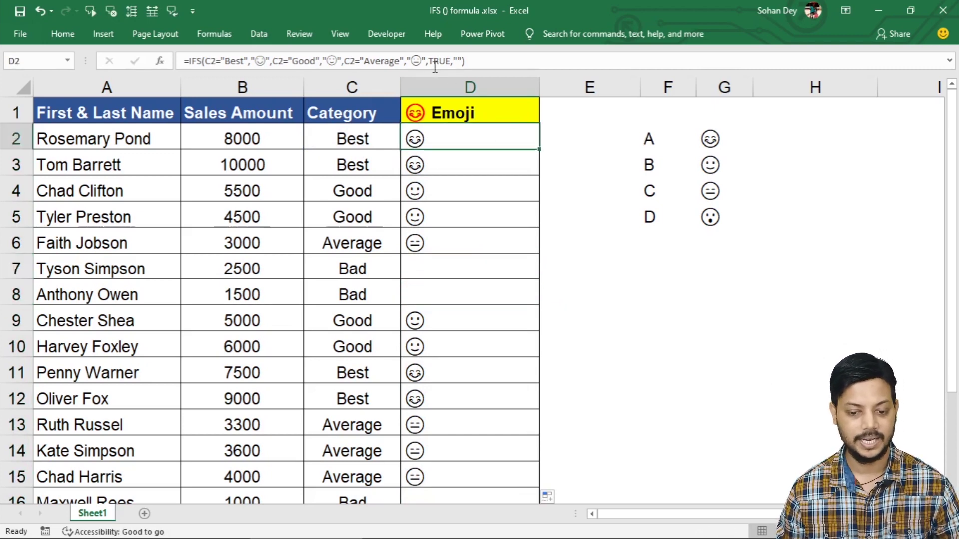
drag(451, 61, 206, 56)
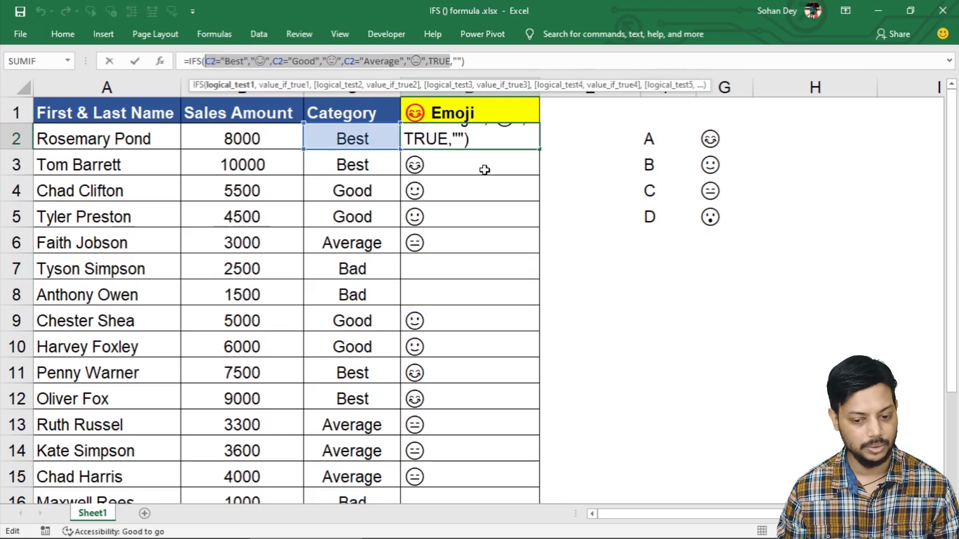
click(503, 132)
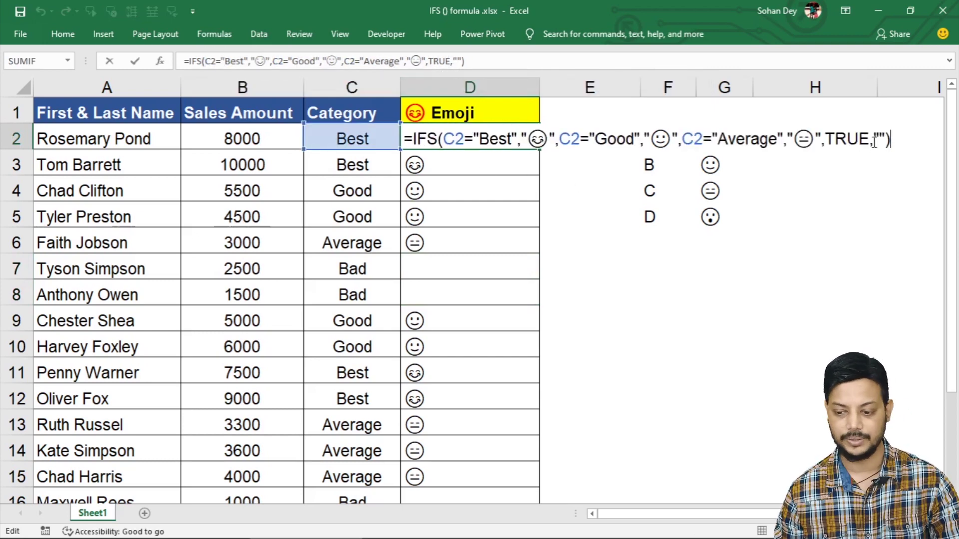
drag(874, 139, 889, 139)
key(Return)
click(646, 215)
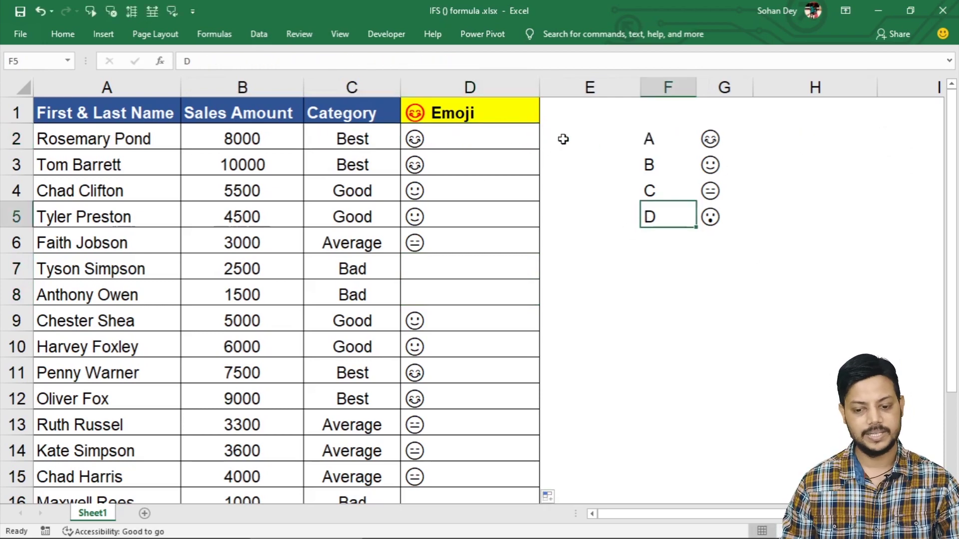
Step: Clear all formulas from the Emoji column, from D2 down to the last row
click(495, 113)
click(495, 142)
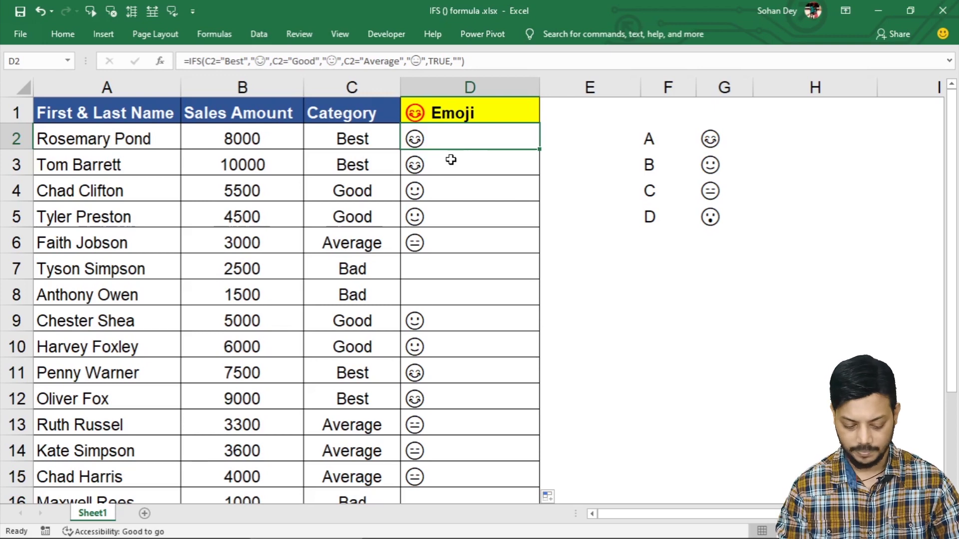
key(ctrl+shift+Down)
key(Delete)
Step: Delete the letter and emoji reference table in F2:G5
key(Right)
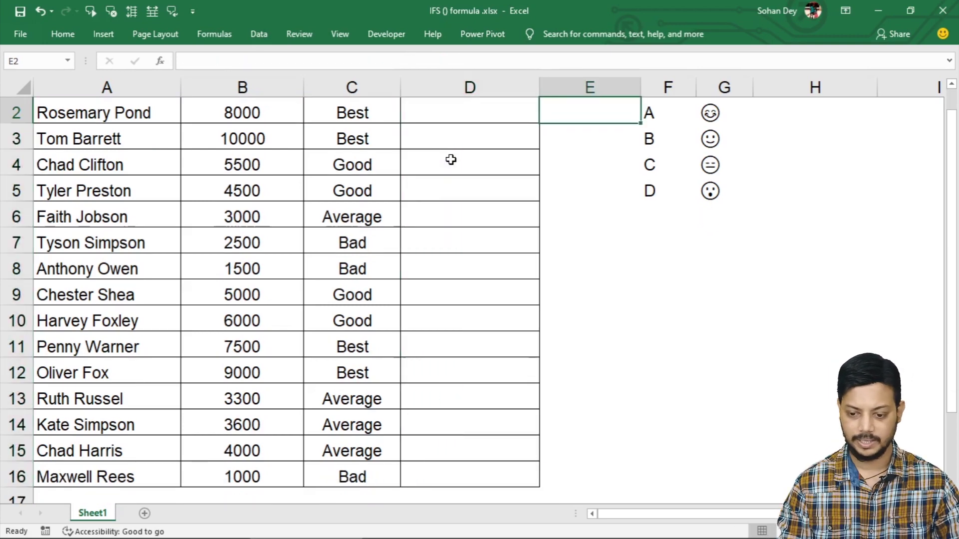
key(Up)
key(Down)
key(Right)
key(shift+Right)
key(shift+Down)
key(shift+Down)
key(shift+Down)
key(shift+Down)
key(shift+Up)
key(Delete)
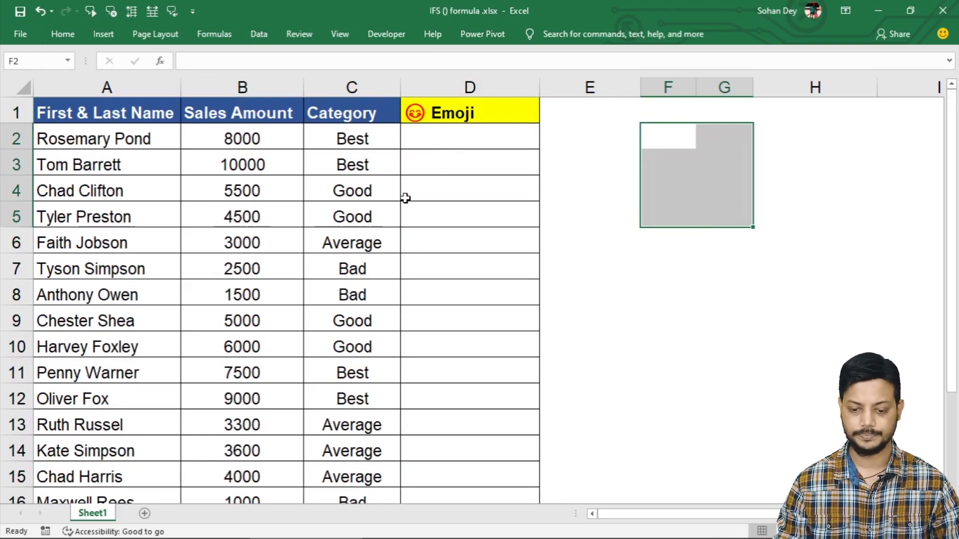
Step: Start an IFS formula in D2 with the first condition C2="Best"
click(483, 132)
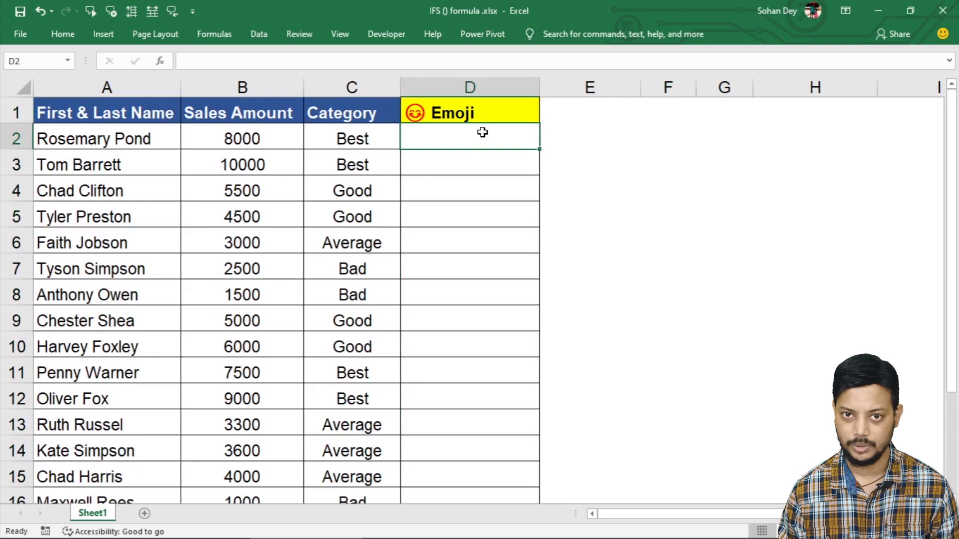
text(=ifs)
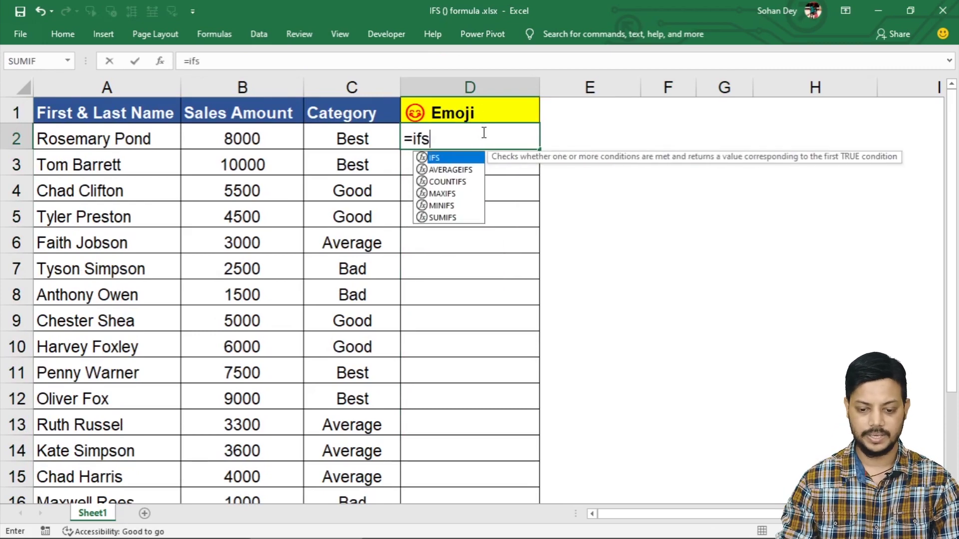
key(Tab)
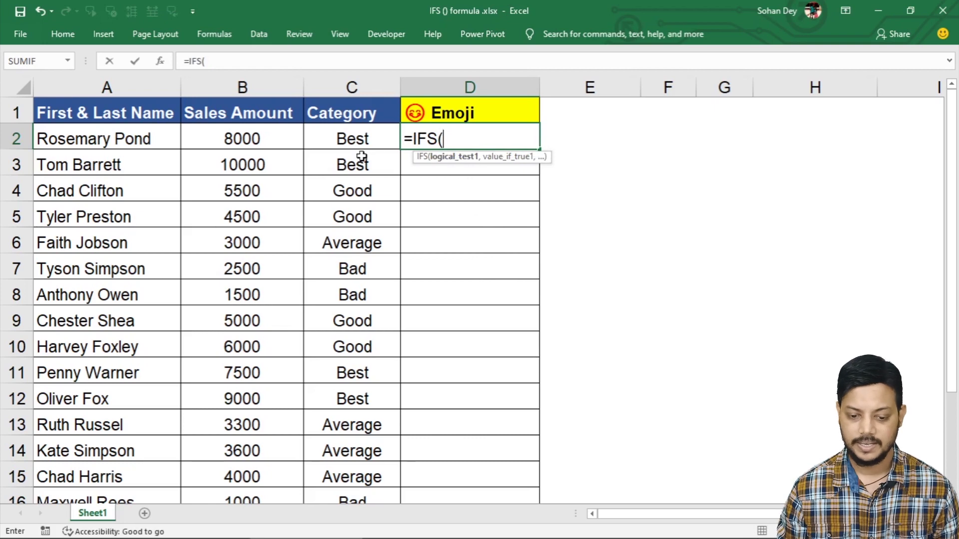
click(348, 137)
text(="Best")
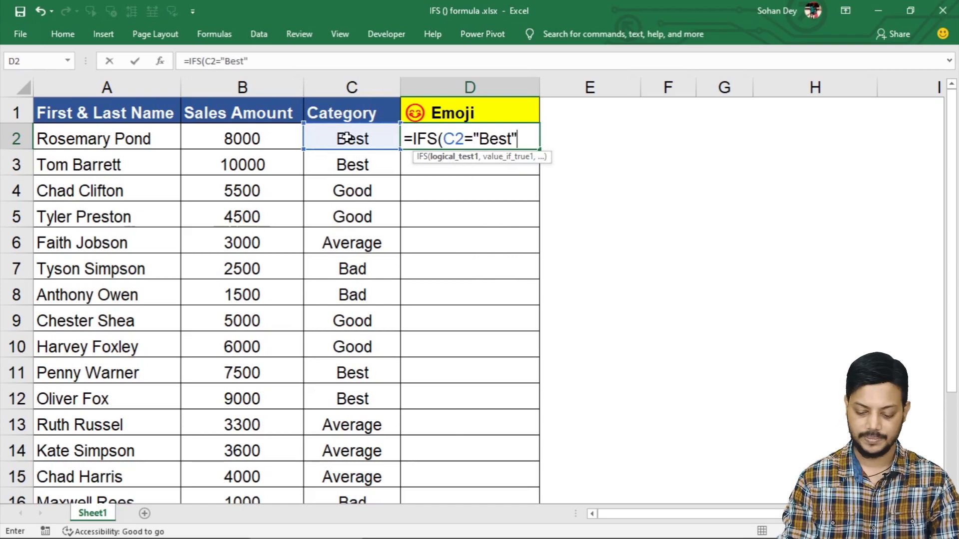
text(,)
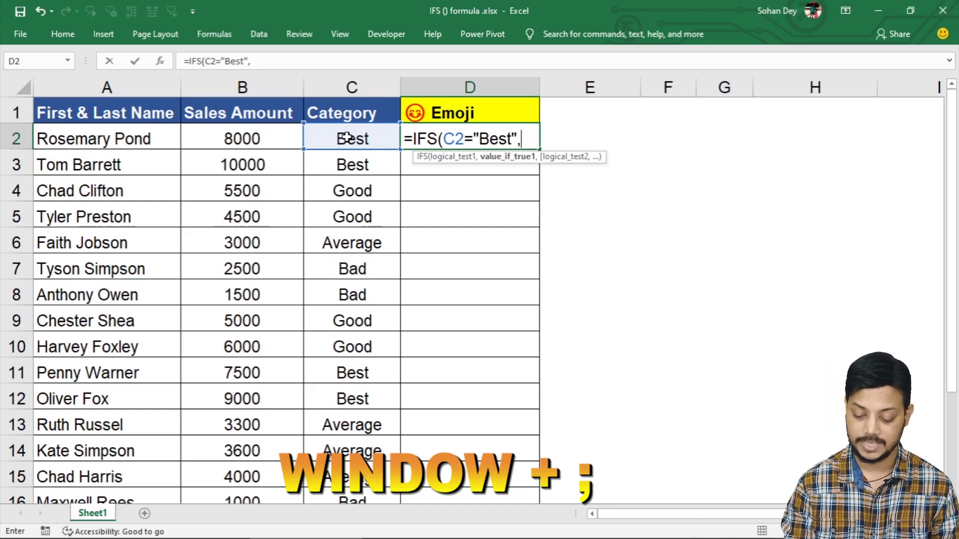
Step: Insert the smiling face with smiling eyes emoji, enclosed in quotation marks, as the Best condition's result in the D2 formula
key(super+semicolon)
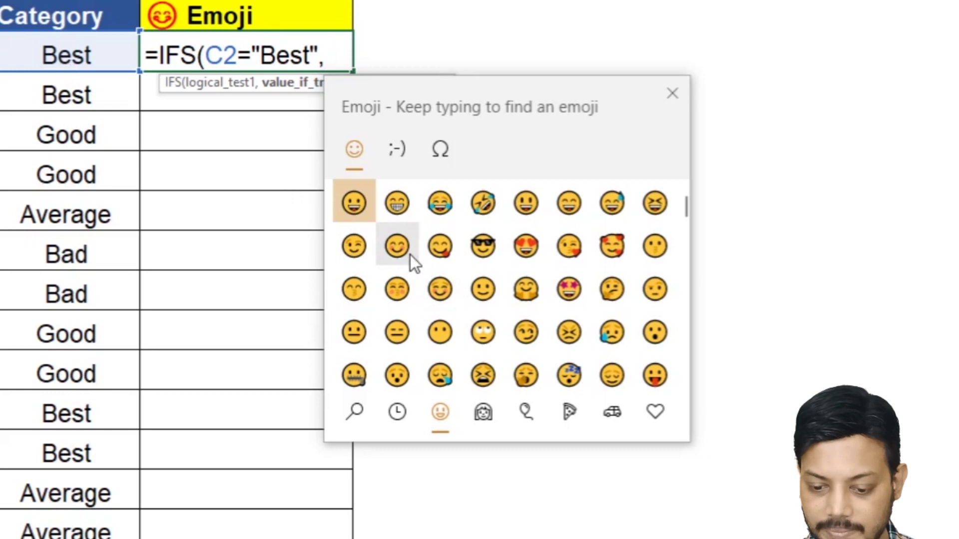
click(400, 247)
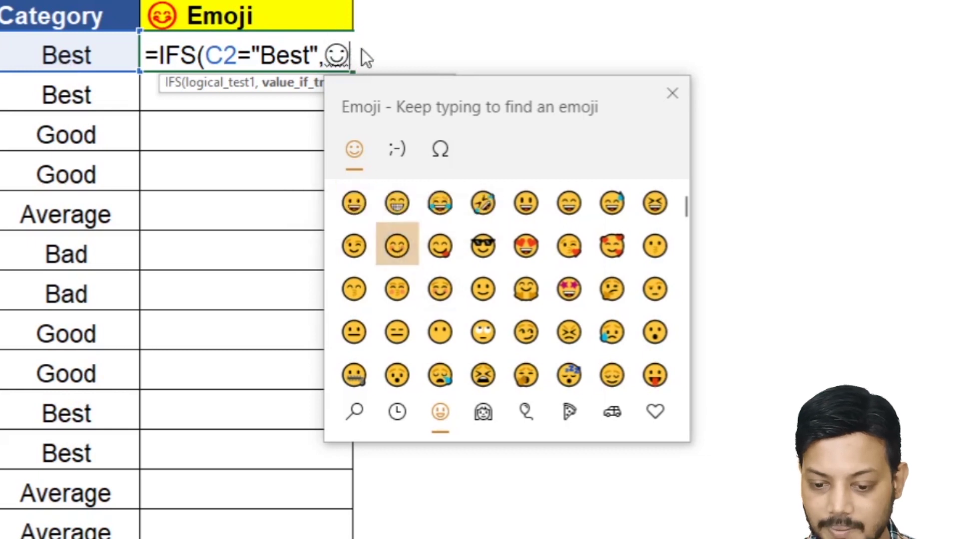
key(Escape)
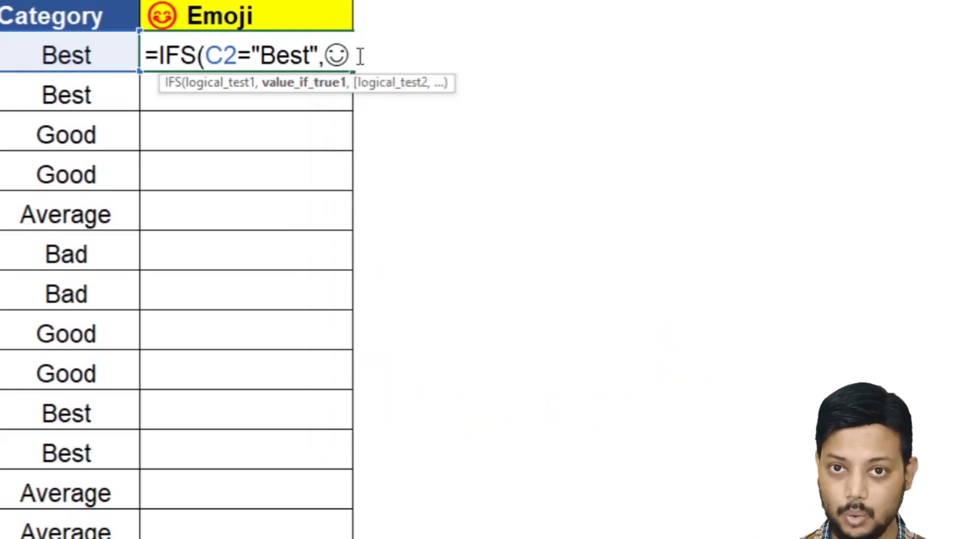
text(")
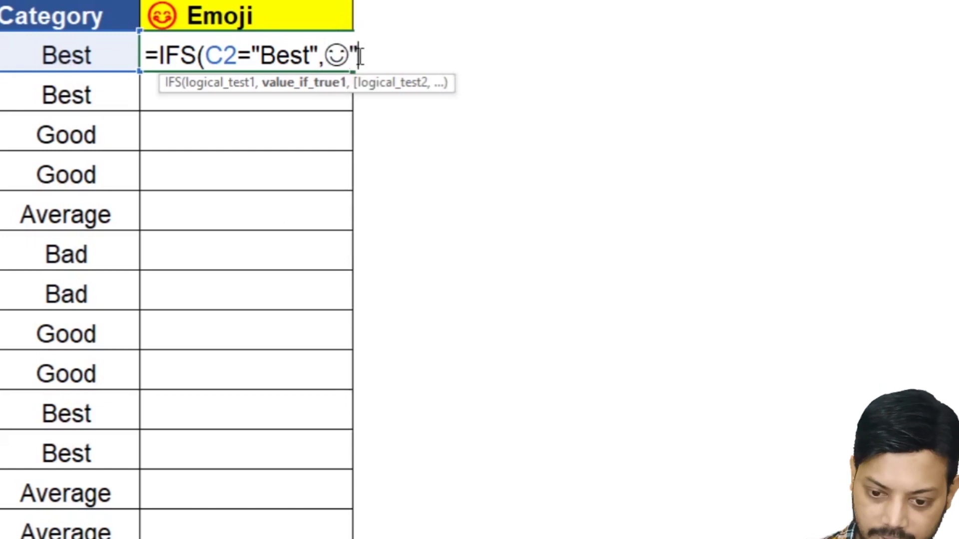
key(Return)
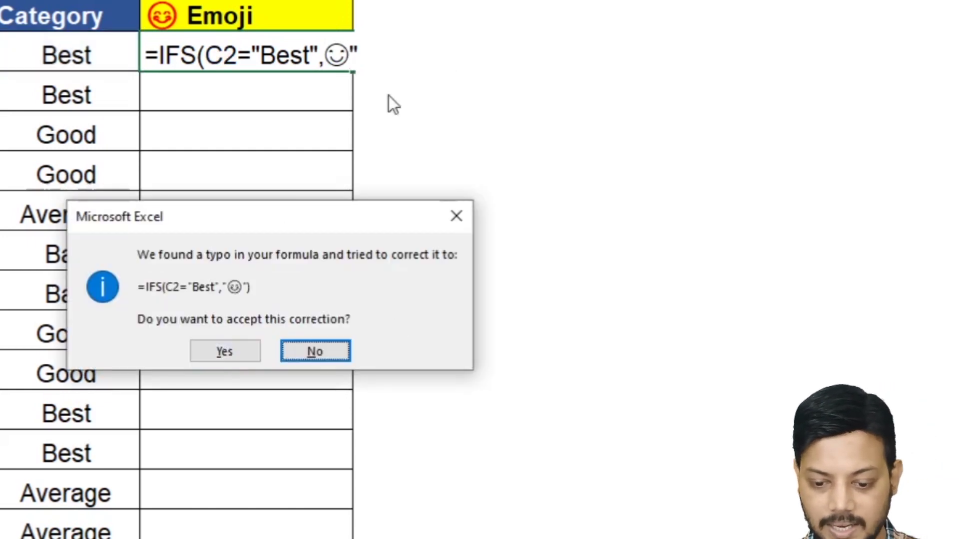
key(Return)
key(Return)
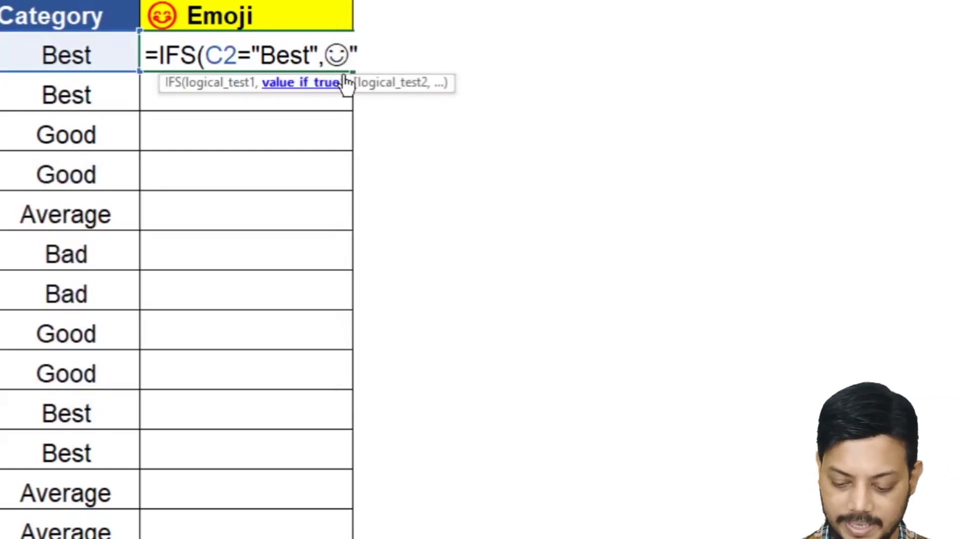
text(")
click(383, 54)
text(,)
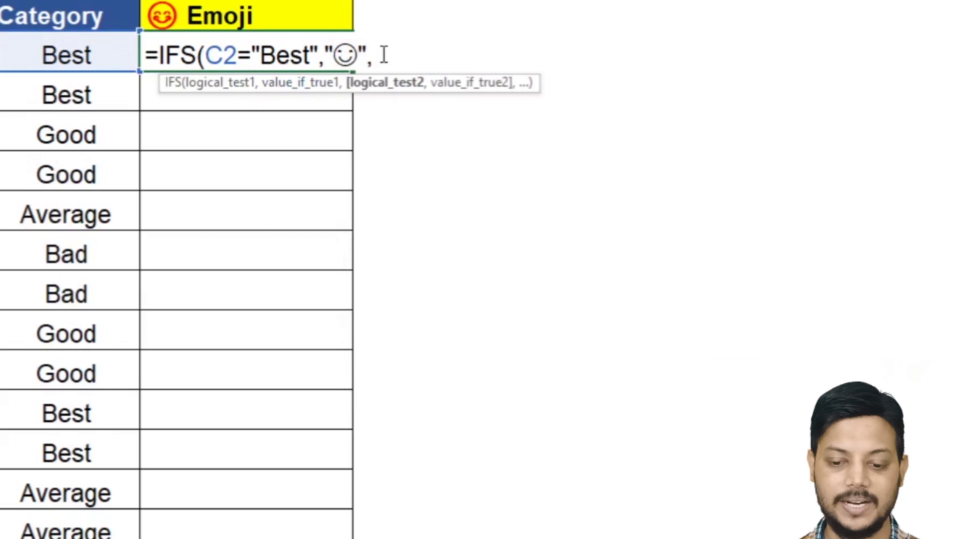
Step: Add the condition C2="Good" to the D2 formula, returning the slightly smiling emoji in quotation marks
click(64, 54)
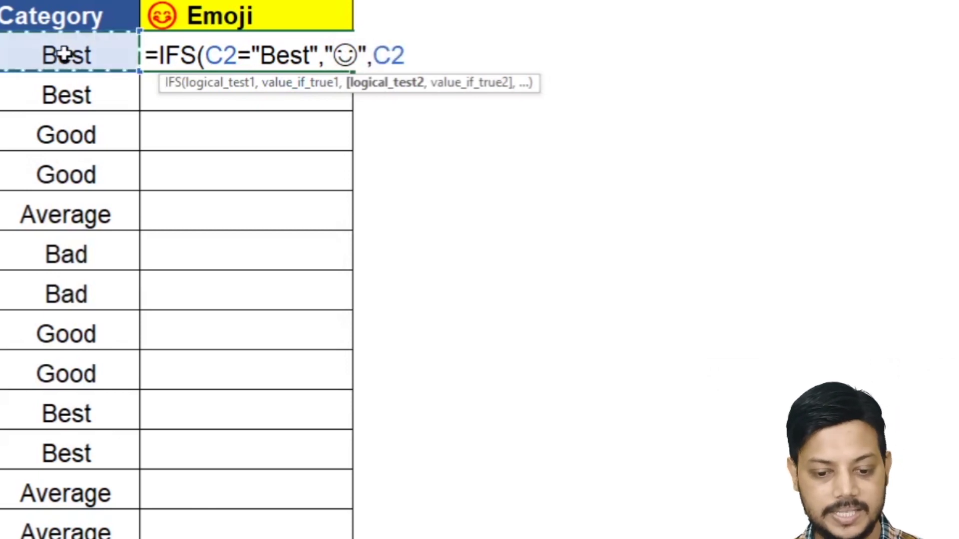
text(="GOOC)
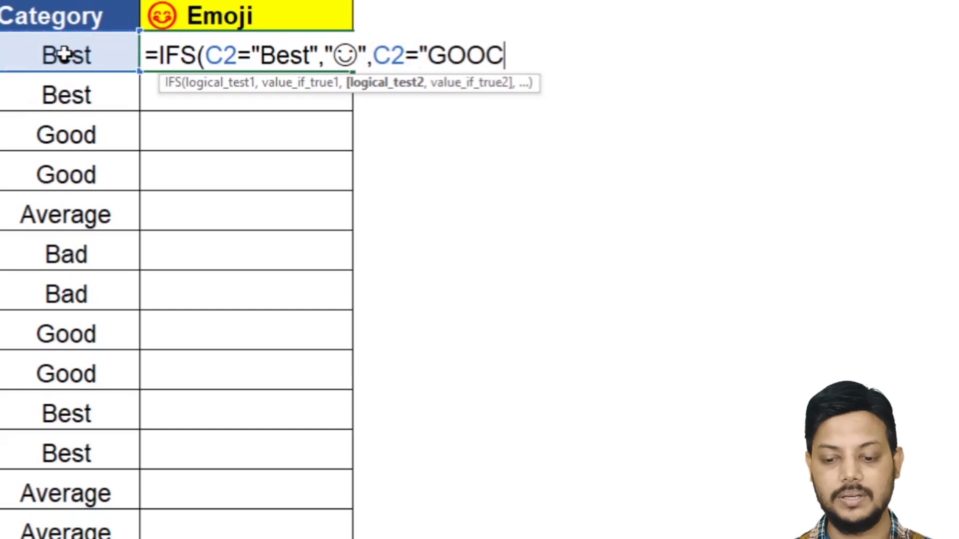
text(",)
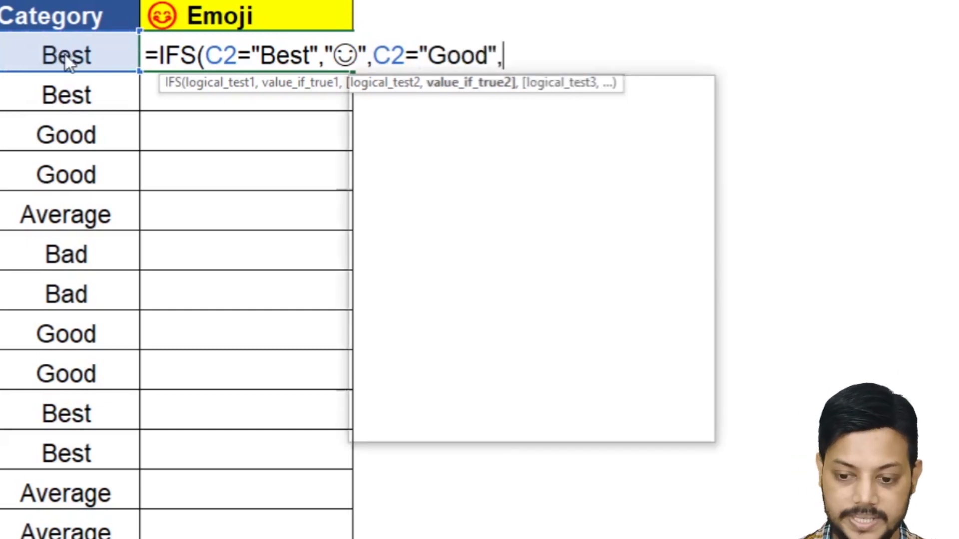
key(super+period)
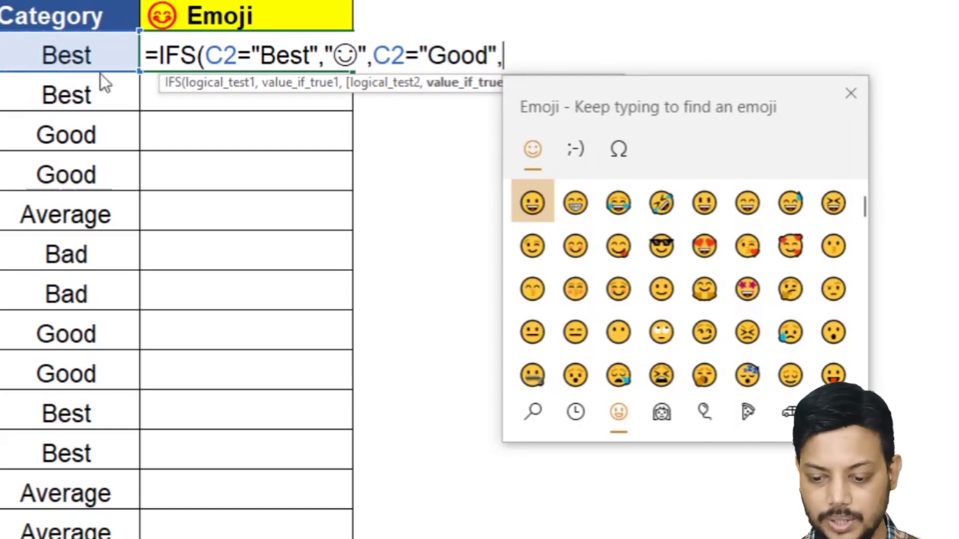
click(661, 295)
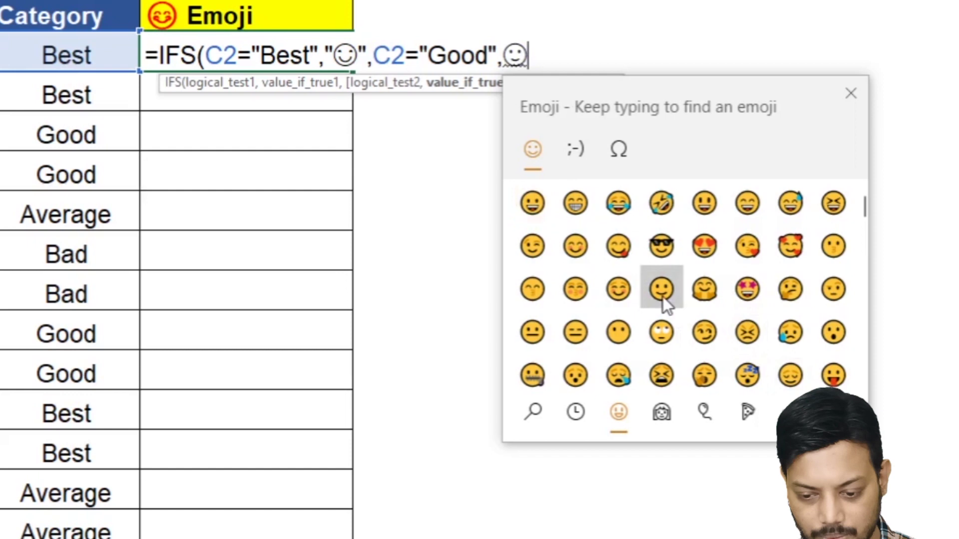
click(533, 54)
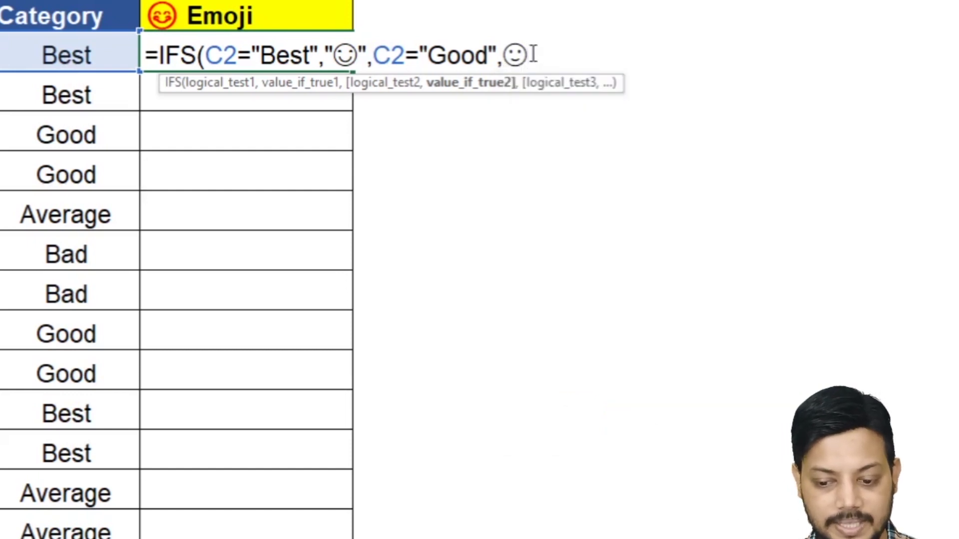
text(")
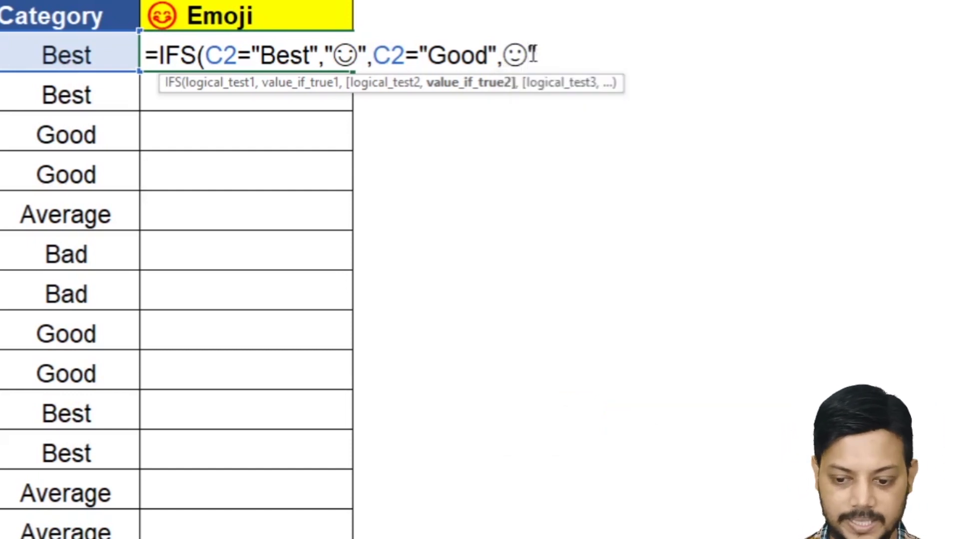
click(508, 55)
text(")
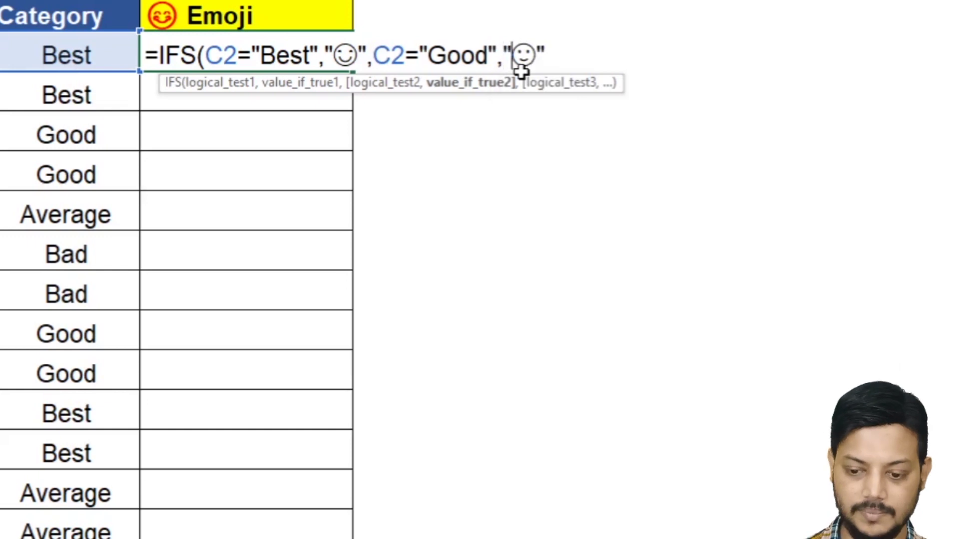
click(560, 54)
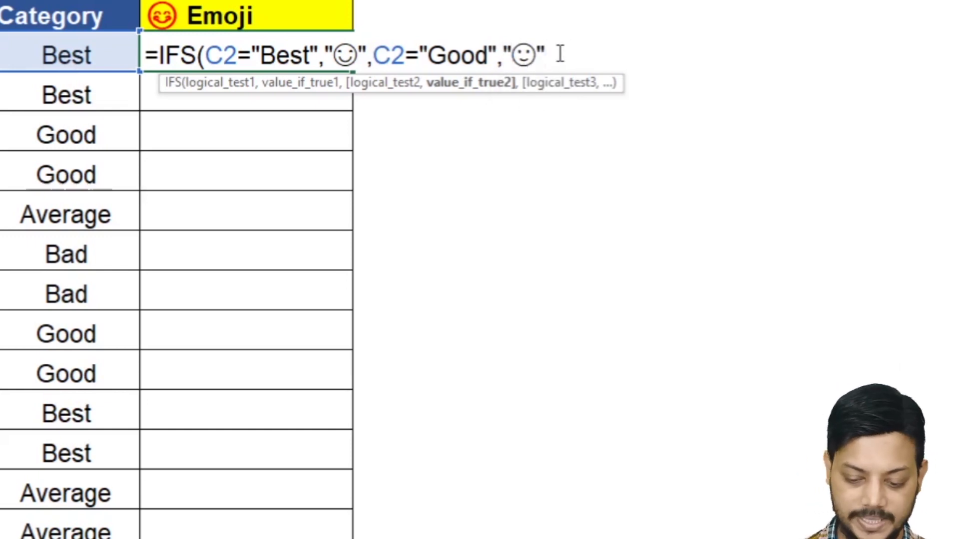
text(,)
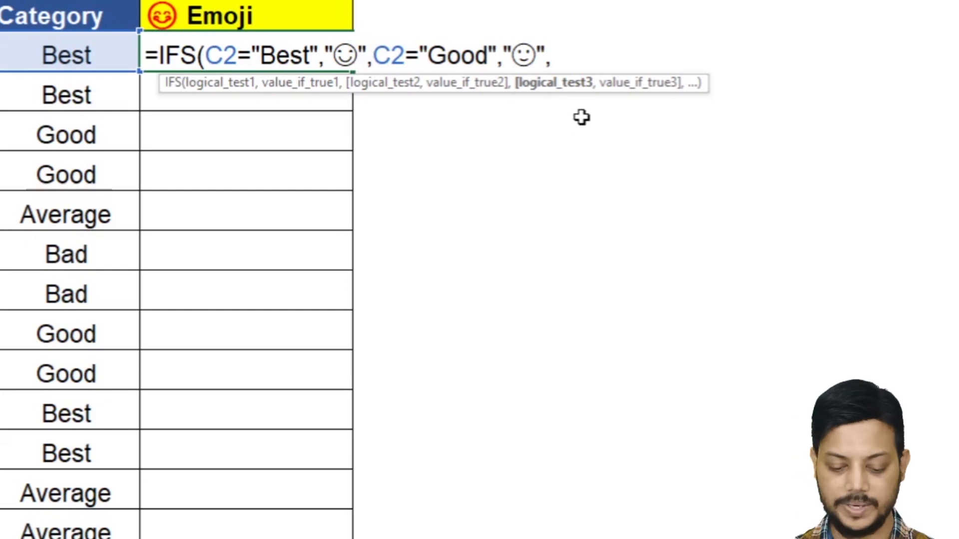
Step: Complete the D2 IFS formula with a TRUE fallback condition that returns an empty string ""
text(ture)
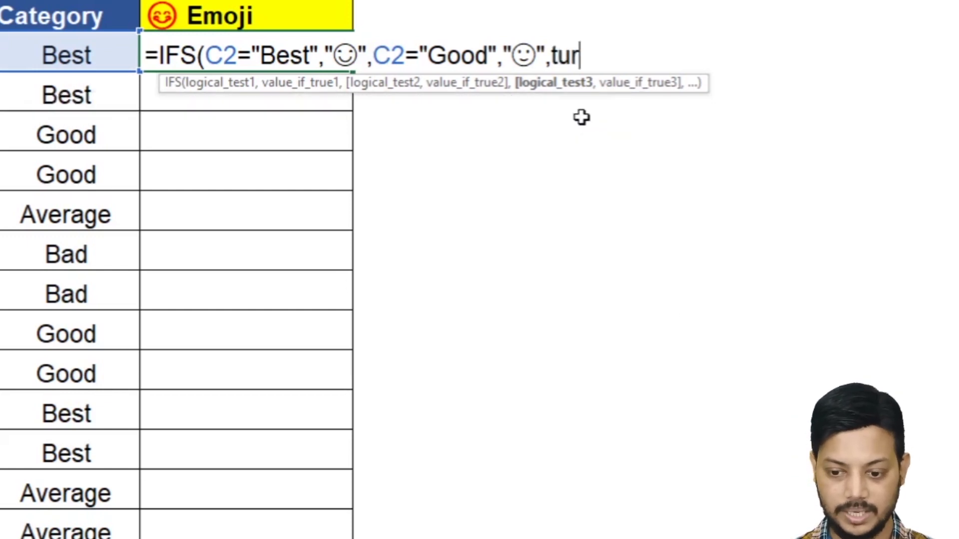
key(BackSpace)
key(BackSpace)
key(BackSpace)
text(rue,)
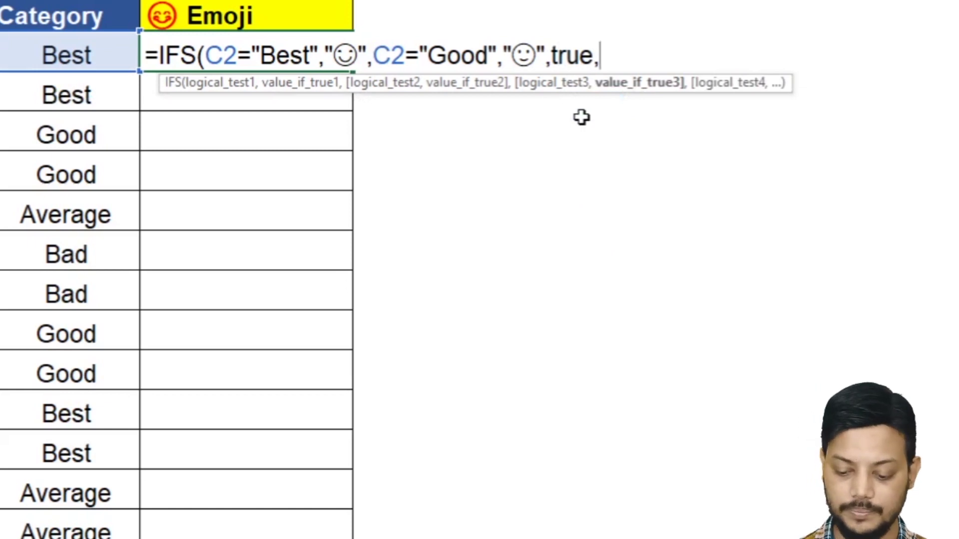
text(""))
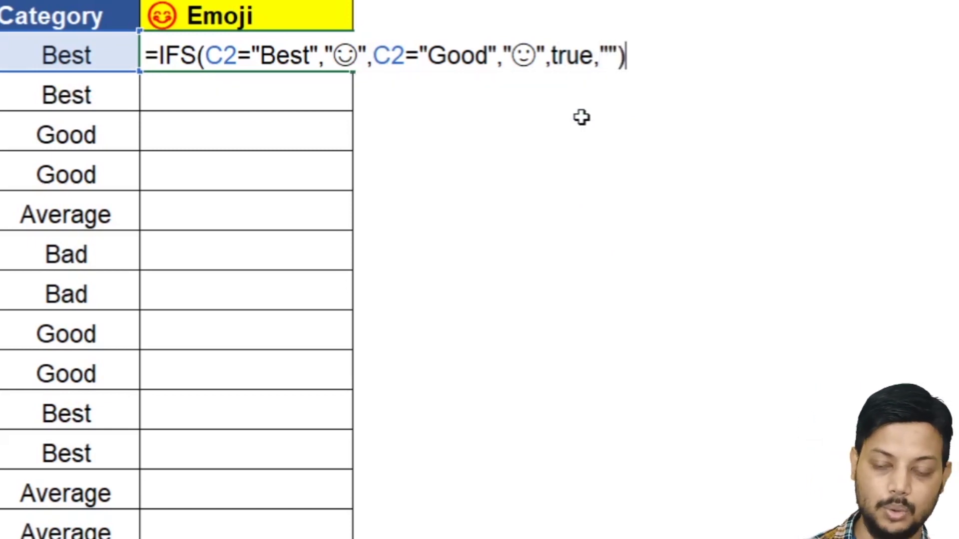
key(Return)
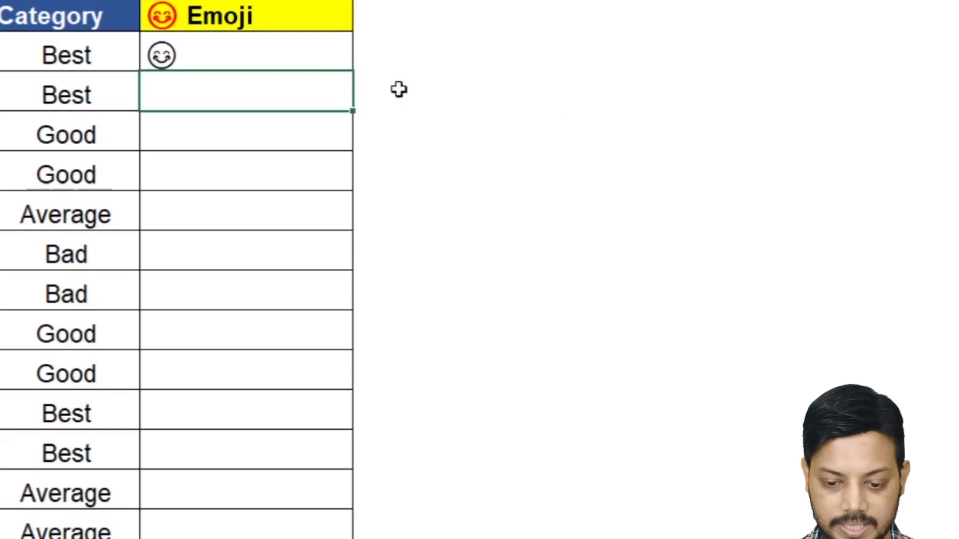
Step: Fill the D2 IFS formula down the Emoji column through D16
click(294, 63)
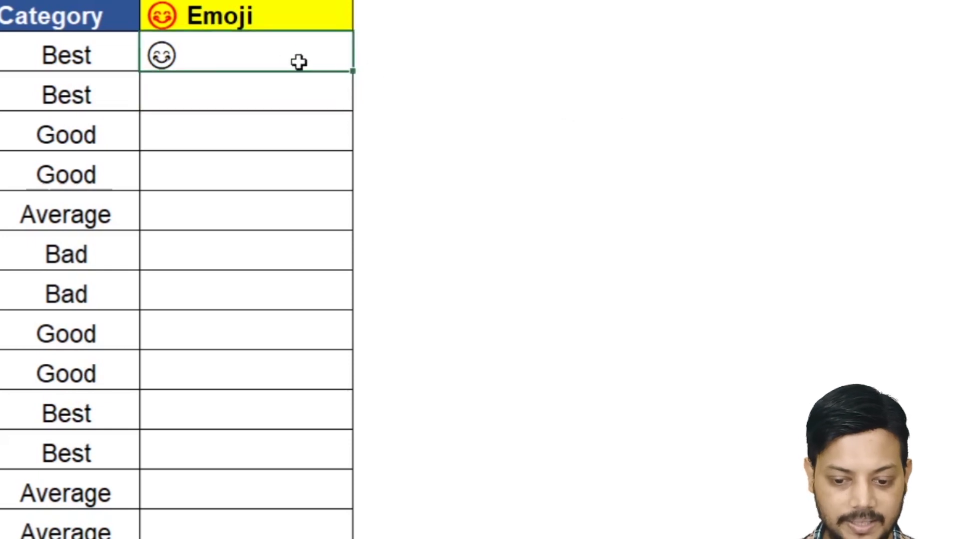
double_click(351, 75)
click(199, 110)
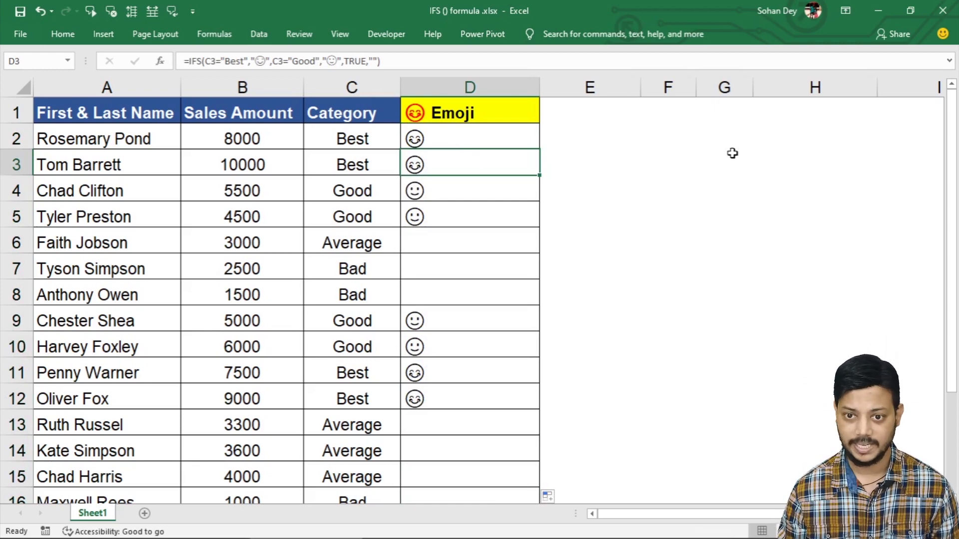
drag(672, 156, 737, 166)
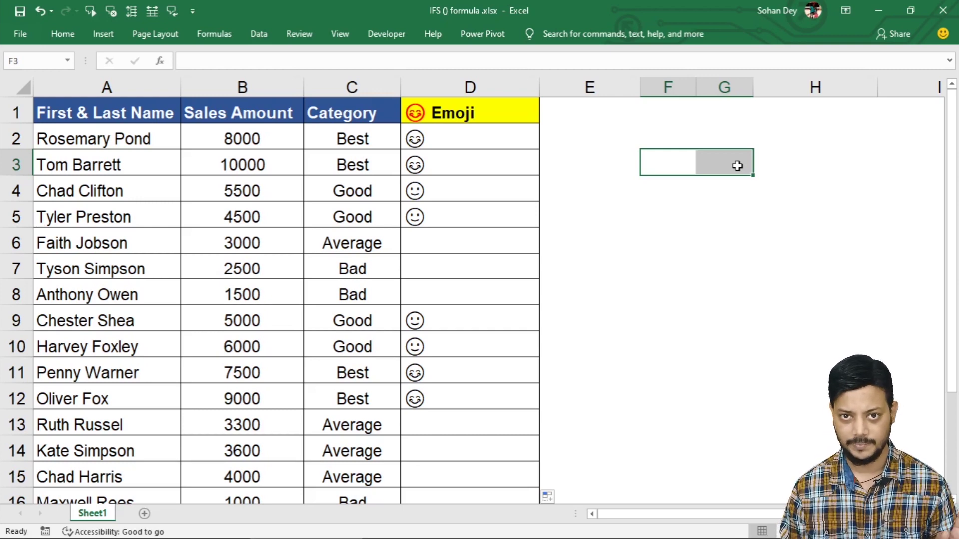
Step: Clear the IFS formulas from the Emoji cells D2:D16
click(479, 135)
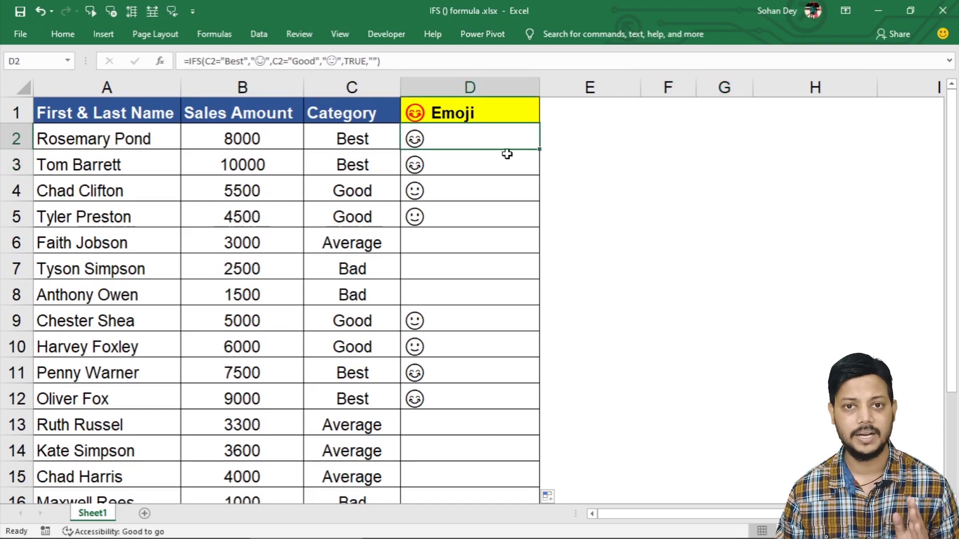
drag(497, 130, 449, 443)
scroll(449, 443, down, 1)
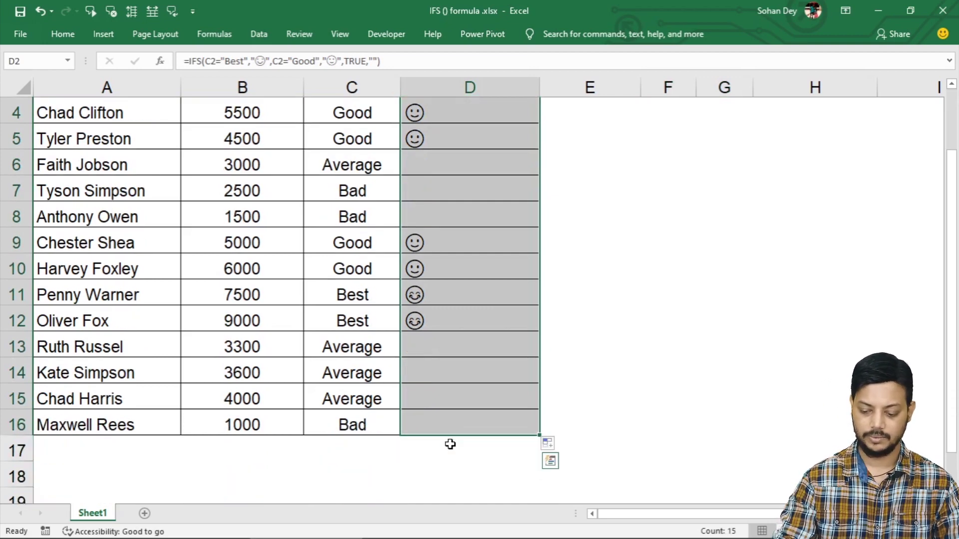
key(Delete)
click(451, 145)
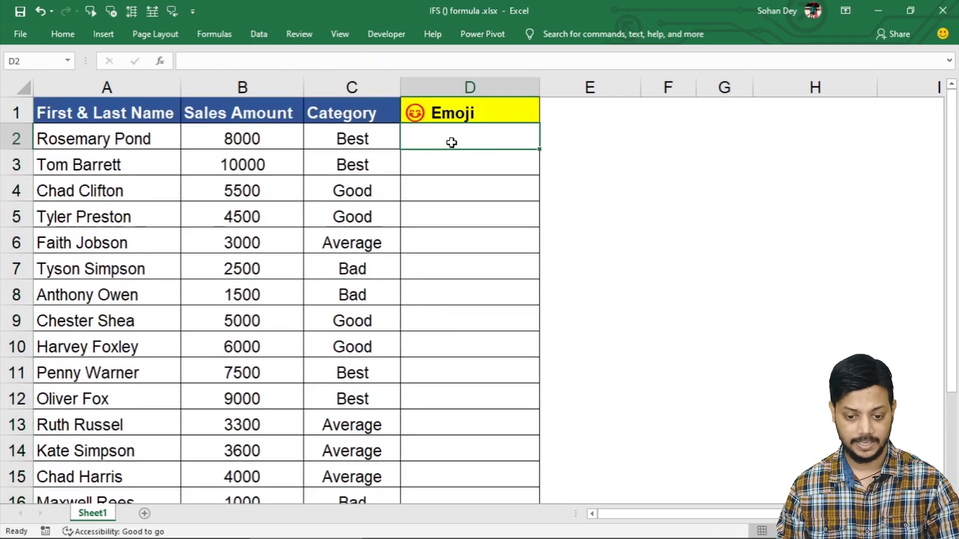
Step: Start an IF formula in D2 with the logical test C2="Best"
text(=)
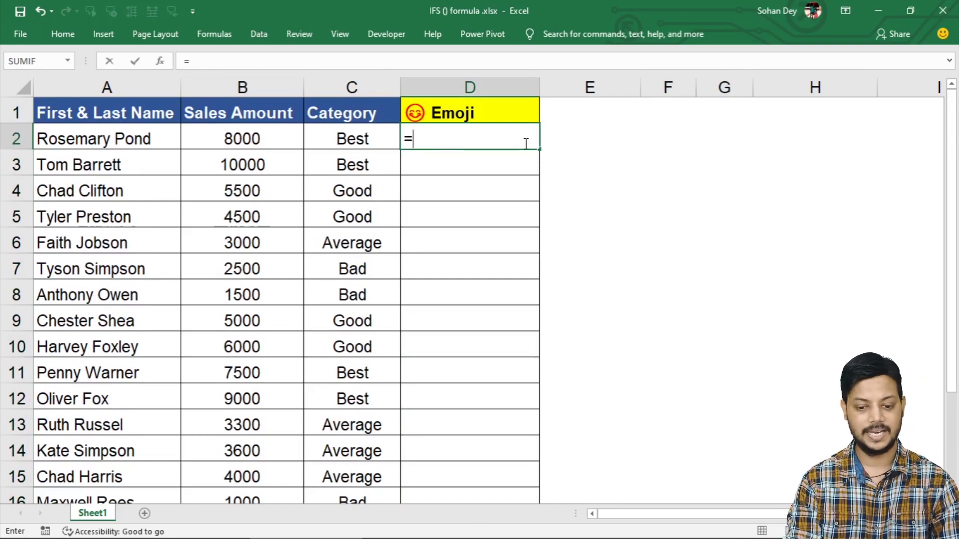
text(IF()
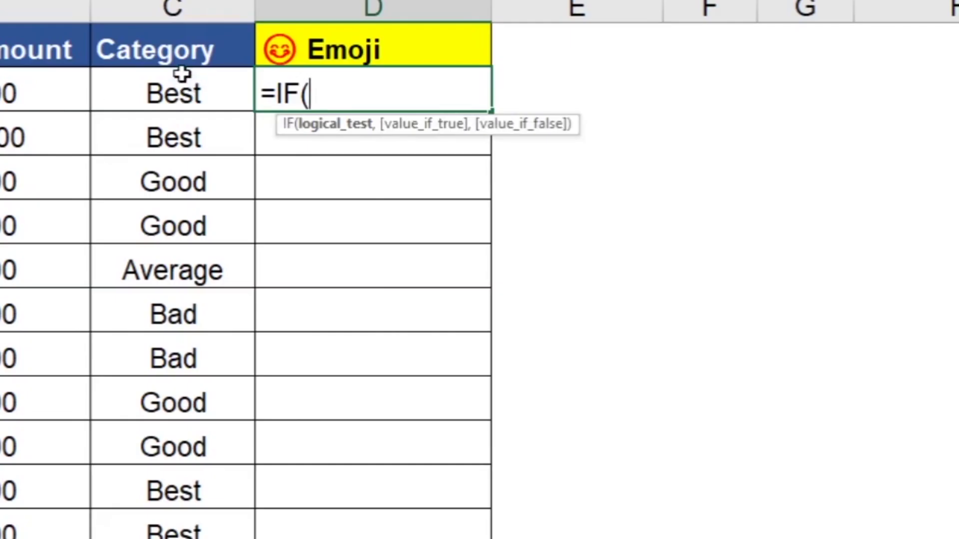
click(183, 76)
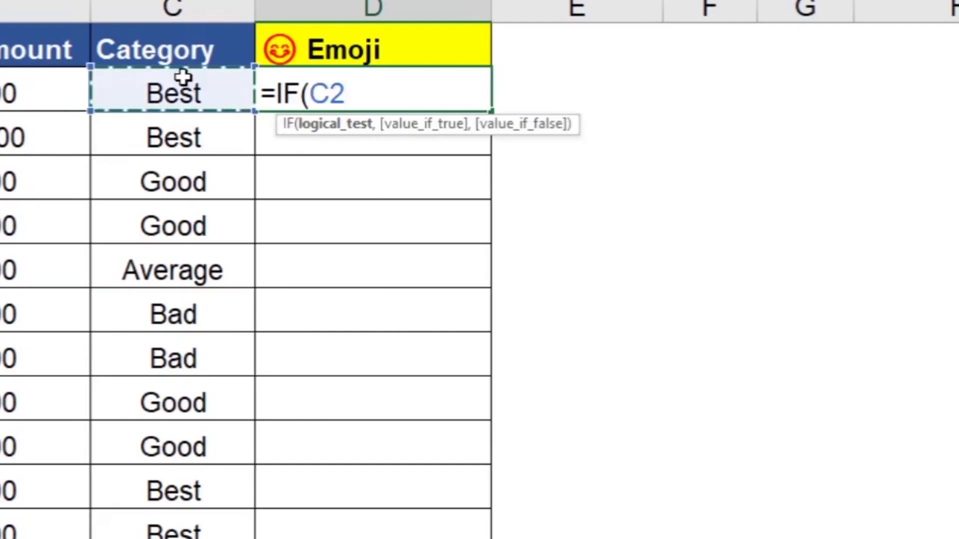
text(=)
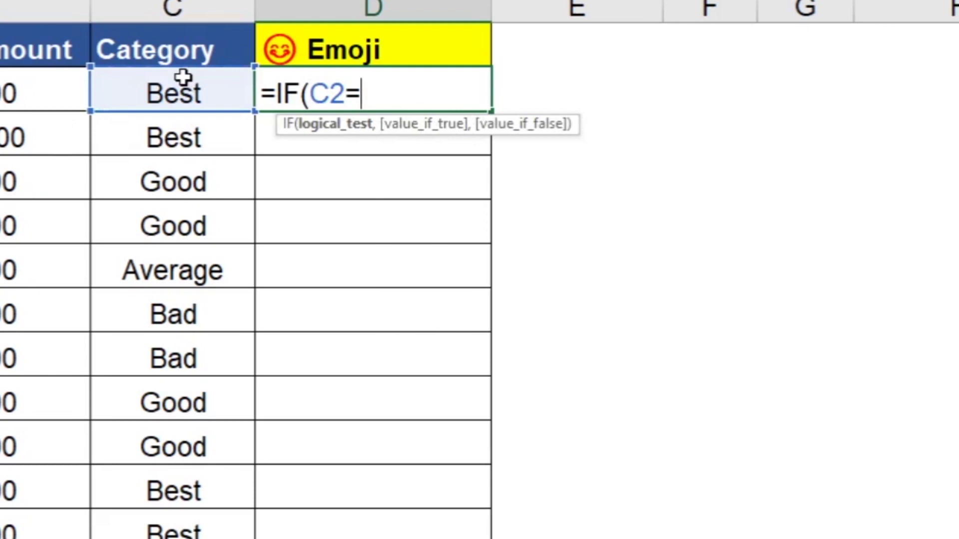
text("Best",)
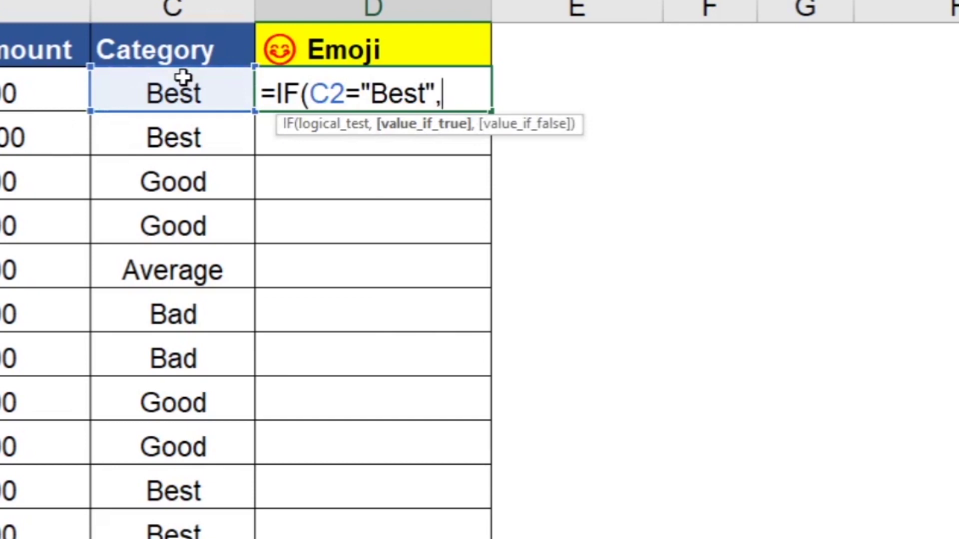
Step: Add the smiling face with smiling eyes emoji, enclosed in quotation marks, as the value if true in the D2 IF formula
key(super+period)
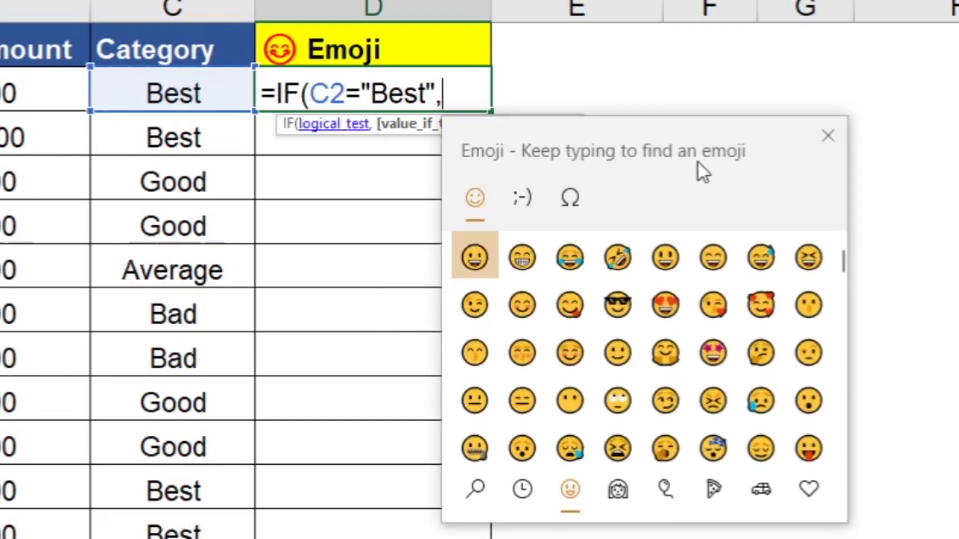
click(524, 306)
click(449, 93)
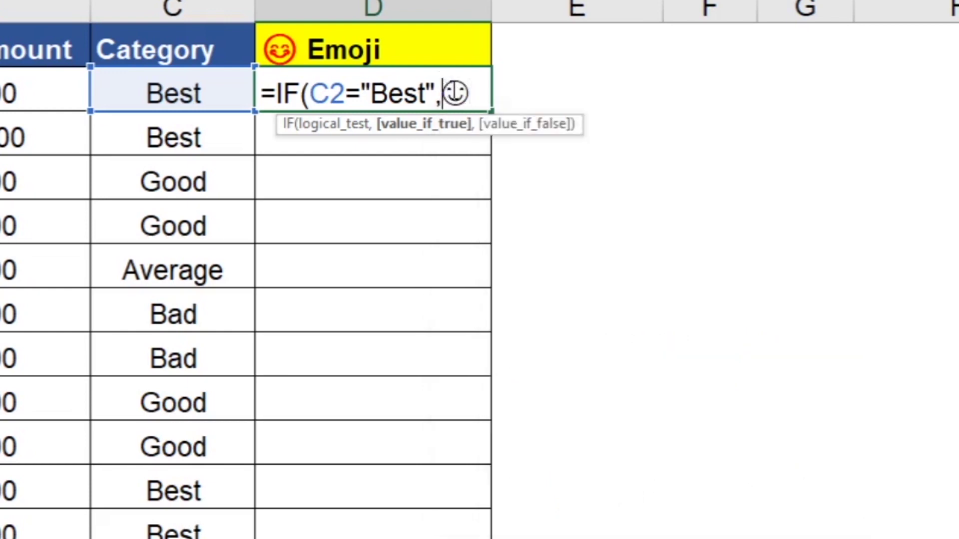
text(")
key(Right)
text(")
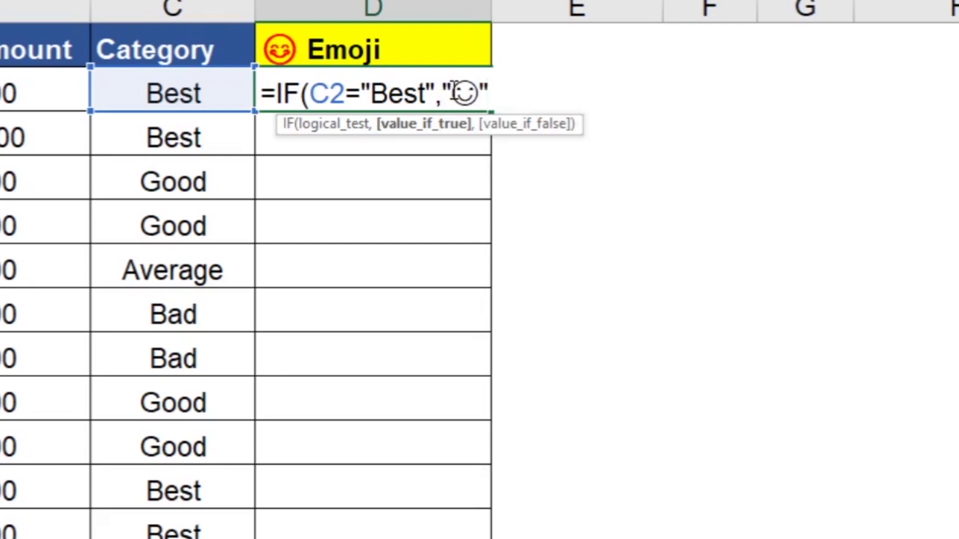
text(,)
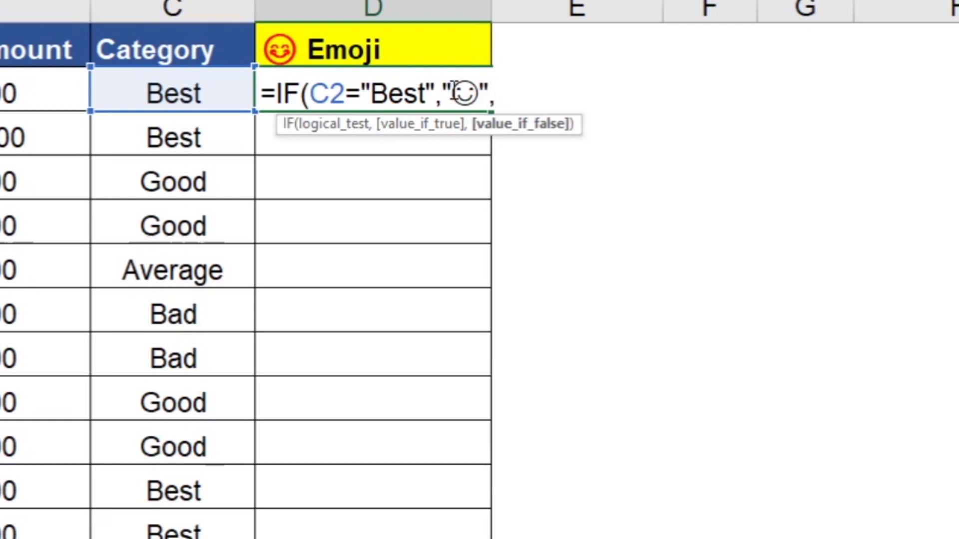
Step: Nest a second IF testing C2="Good" that returns the slightly smiling emoji in quotation marks, leaving its value if false empty, and close both functions
text(IF()
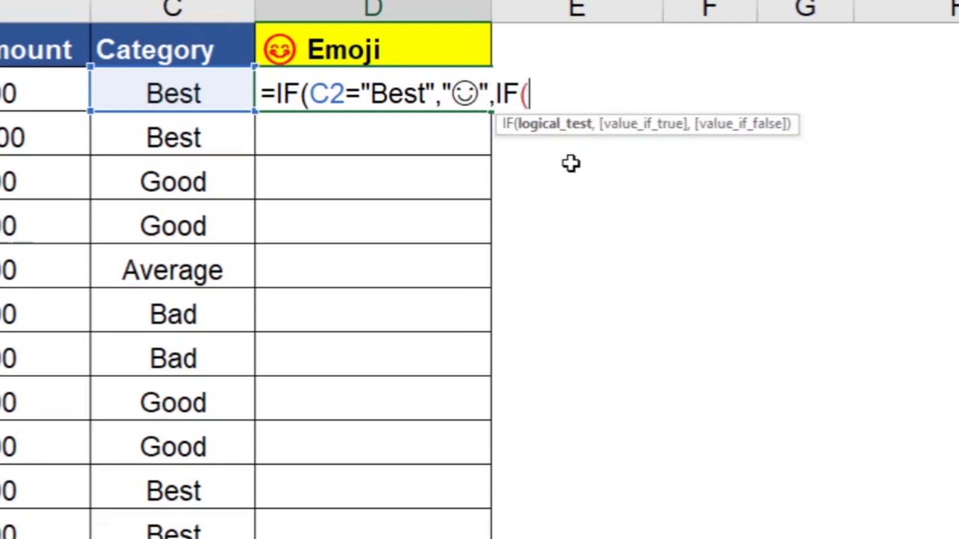
click(169, 98)
text(="Good",)
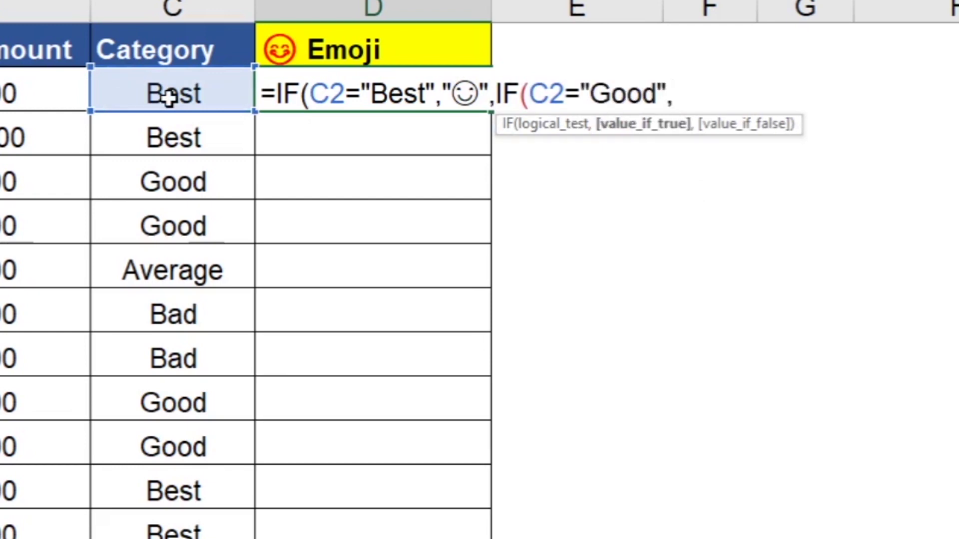
text(")
key(super+period)
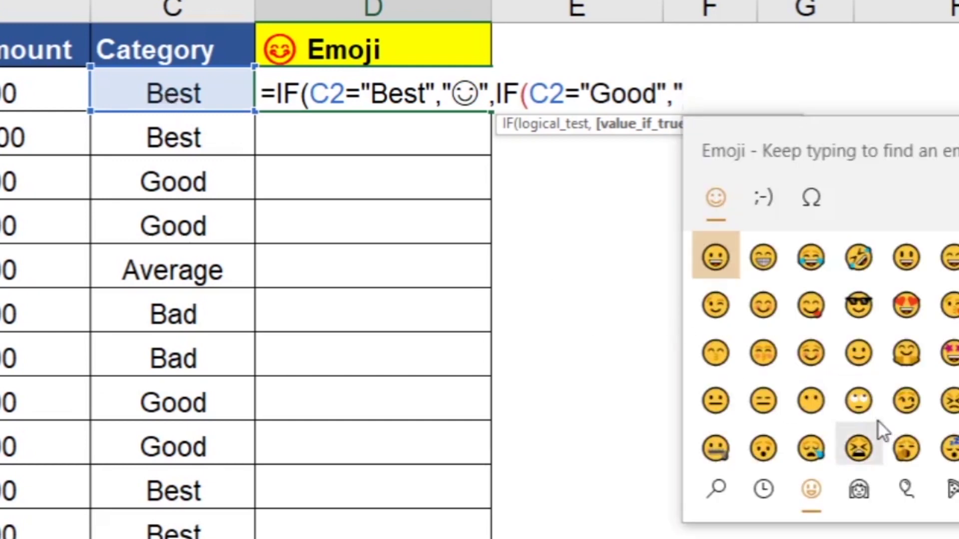
click(860, 353)
click(717, 96)
text(",)))
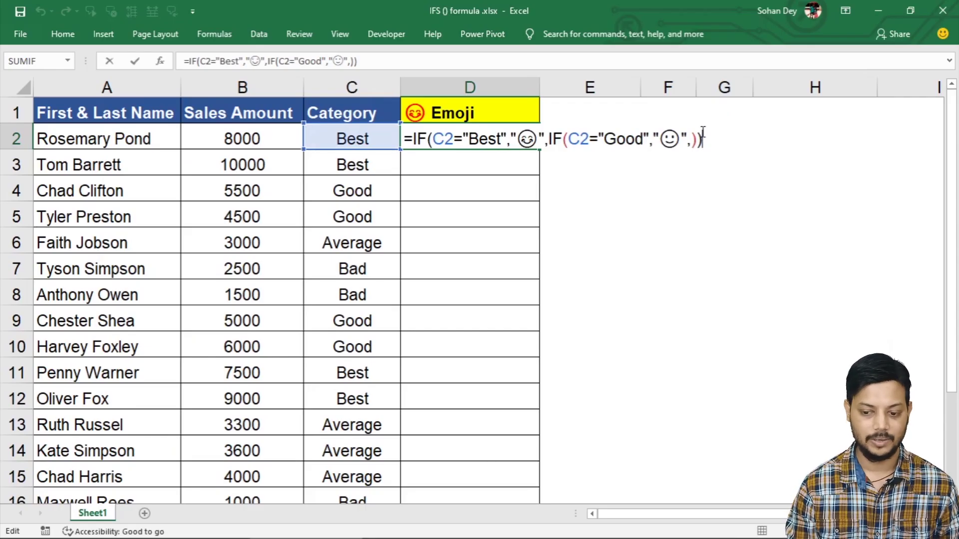
Step: Enter the nested IF formula in D2 and fill it down the Emoji column through D16
key(Return)
key(Up)
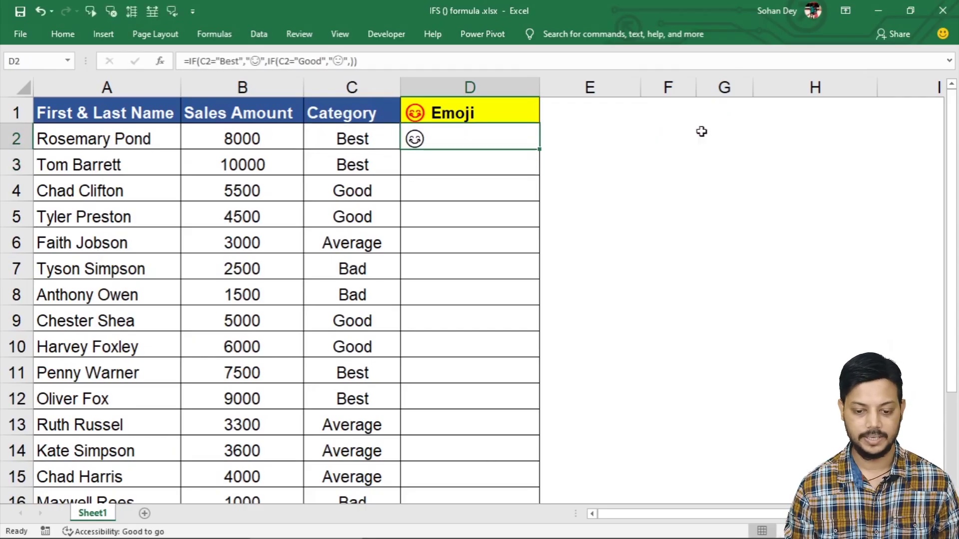
double_click(539, 150)
Step: Open the D2 formula for editing at the empty value_if_false argument of the nested IF
key(F2)
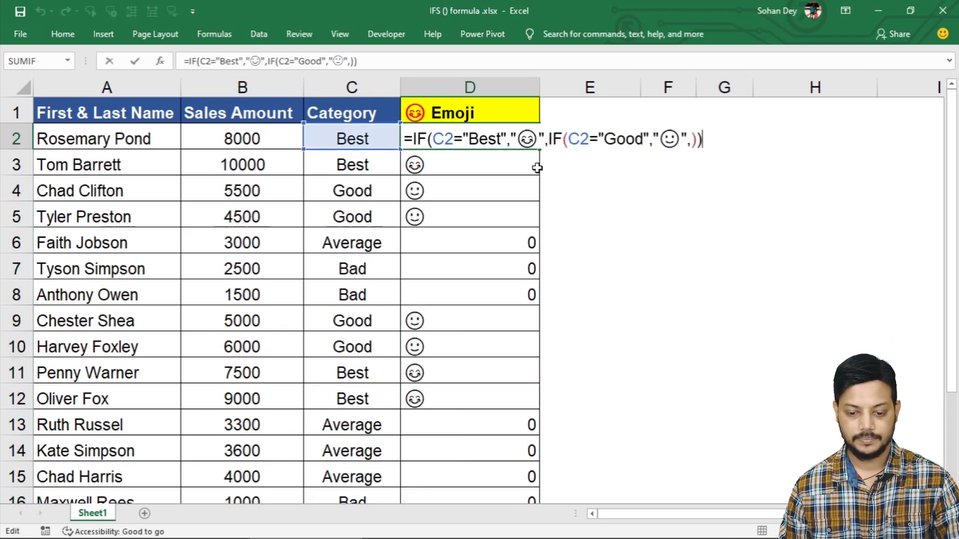
drag(521, 246, 532, 296)
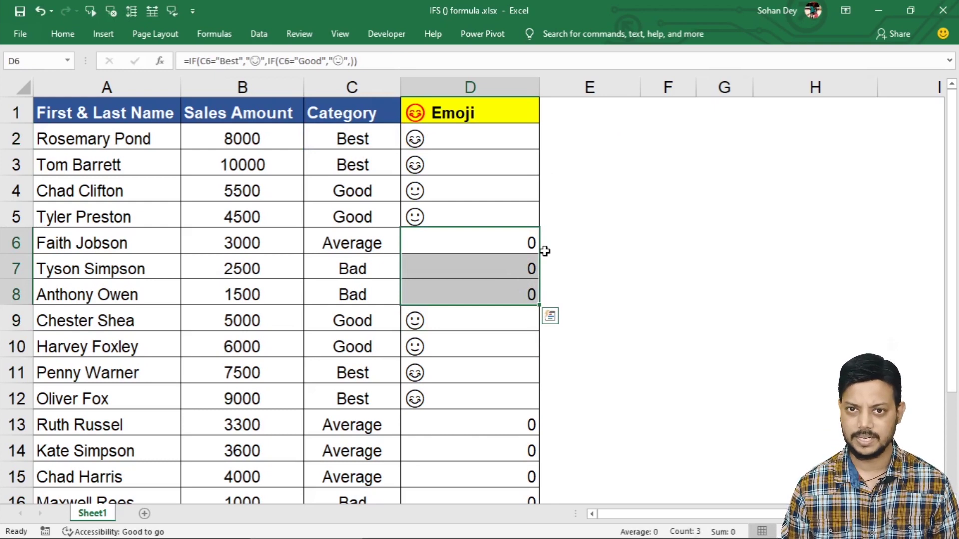
double_click(467, 140)
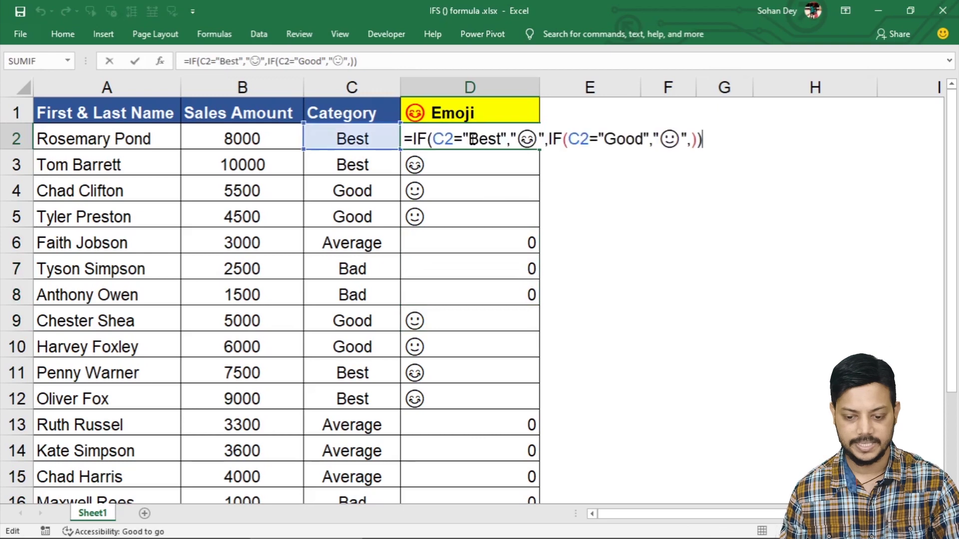
click(692, 135)
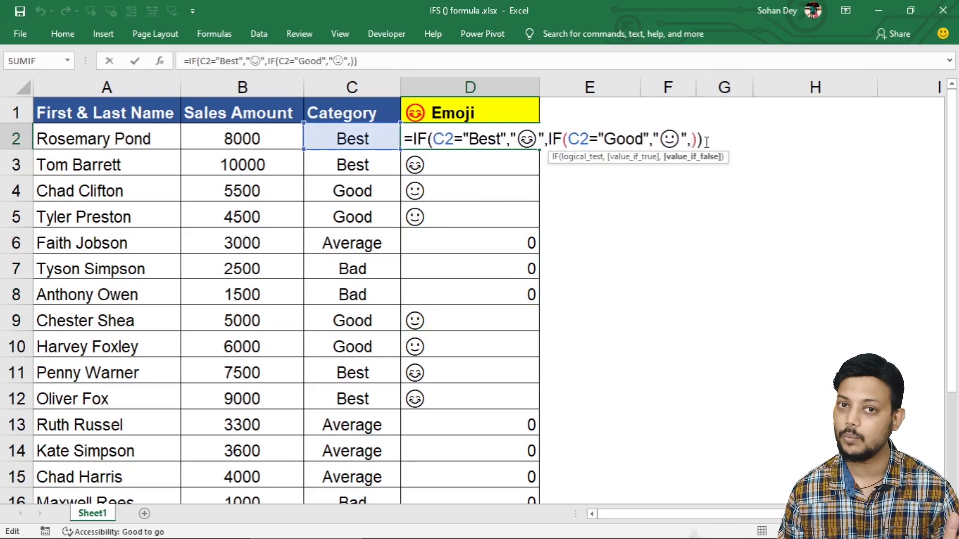